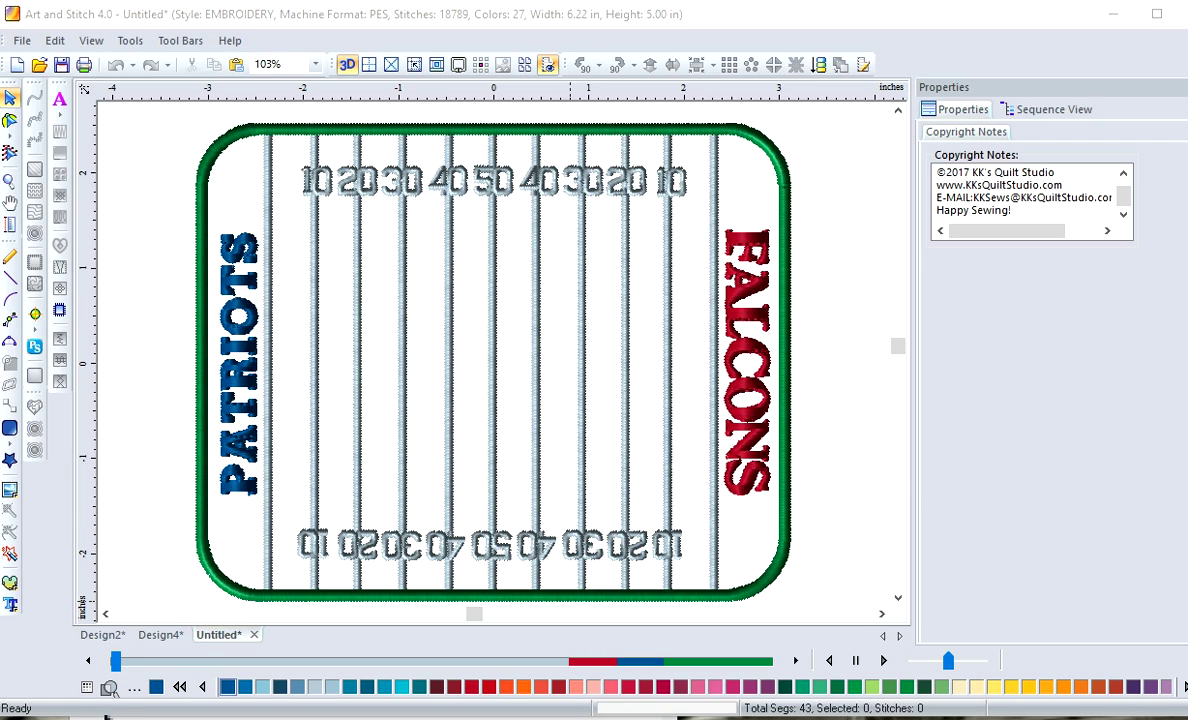
Switch to the empty Design2 document and toggle the hoop outline off and back on.
left_click(104, 638)
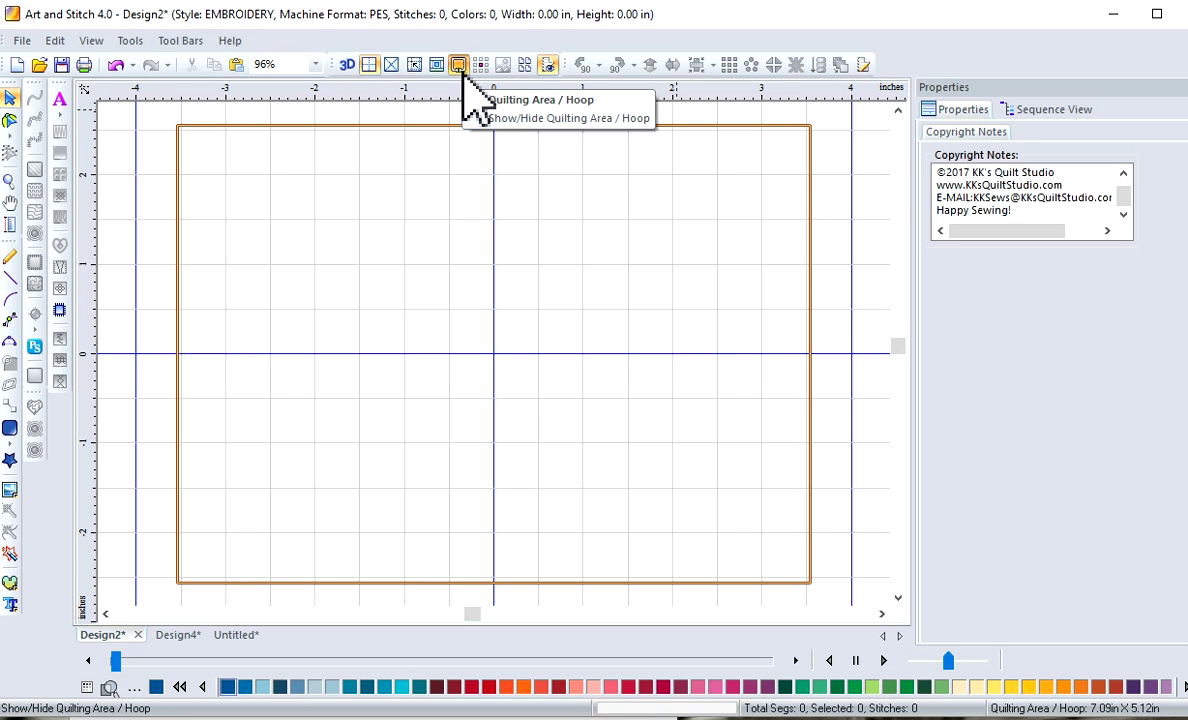
left_click(459, 66)
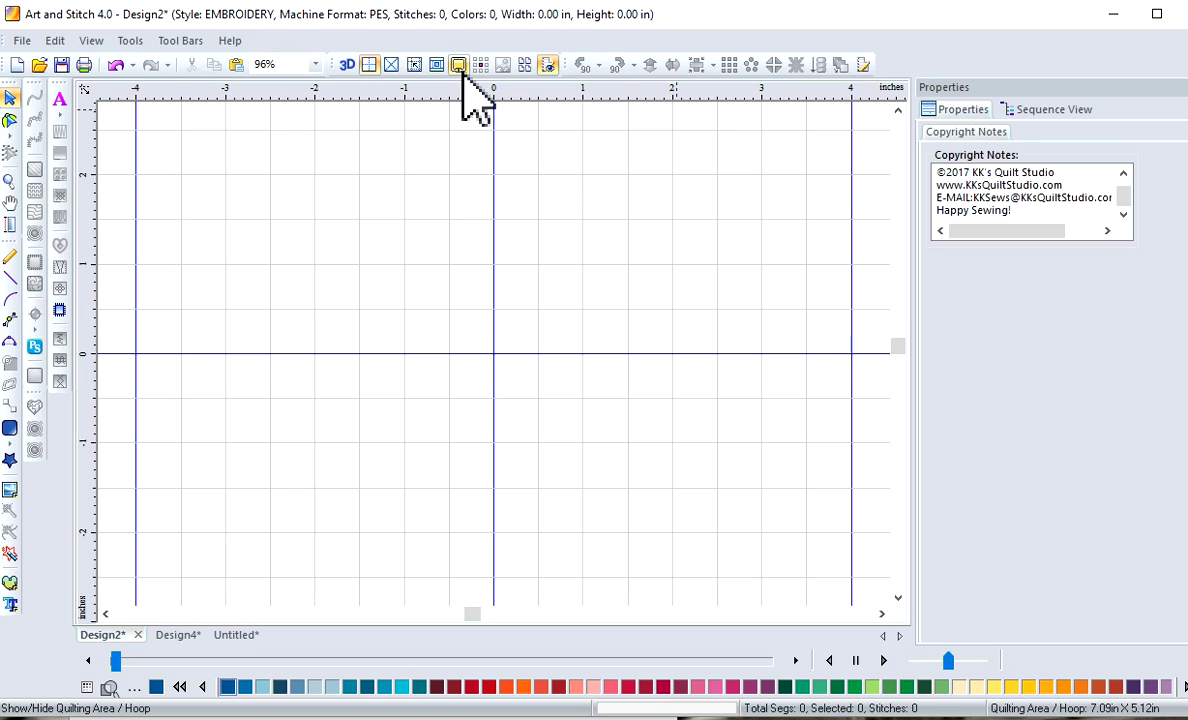
left_click(459, 66)
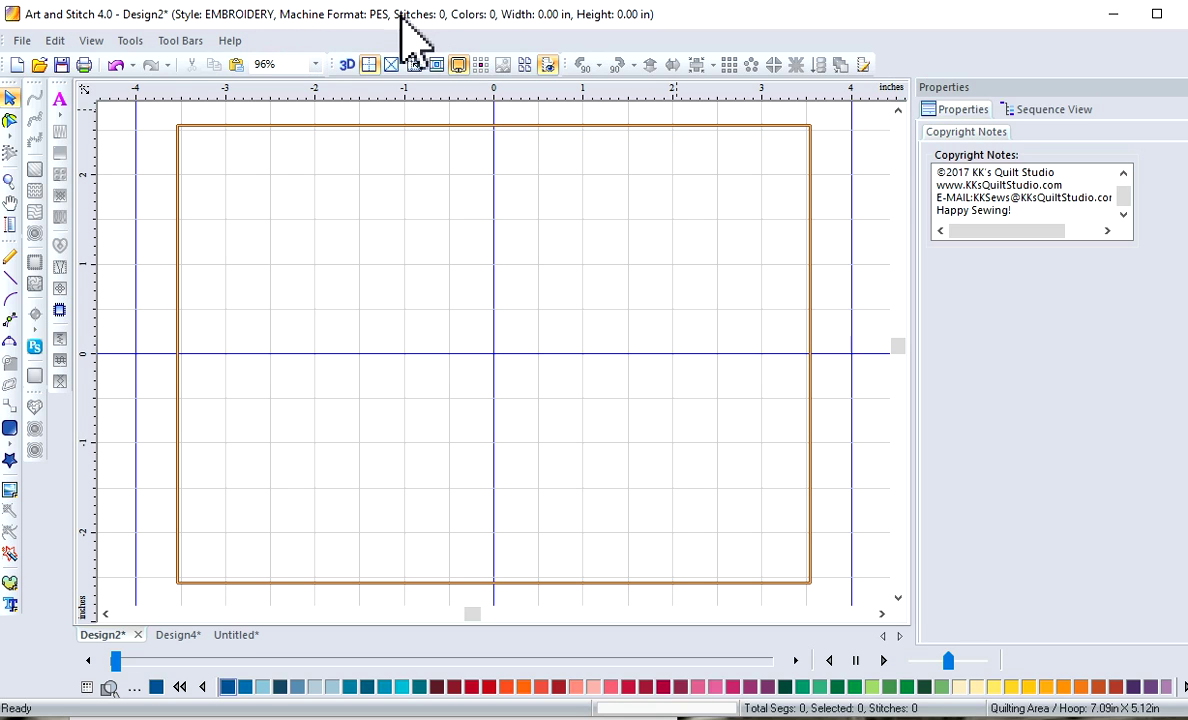
left_click(128, 44)
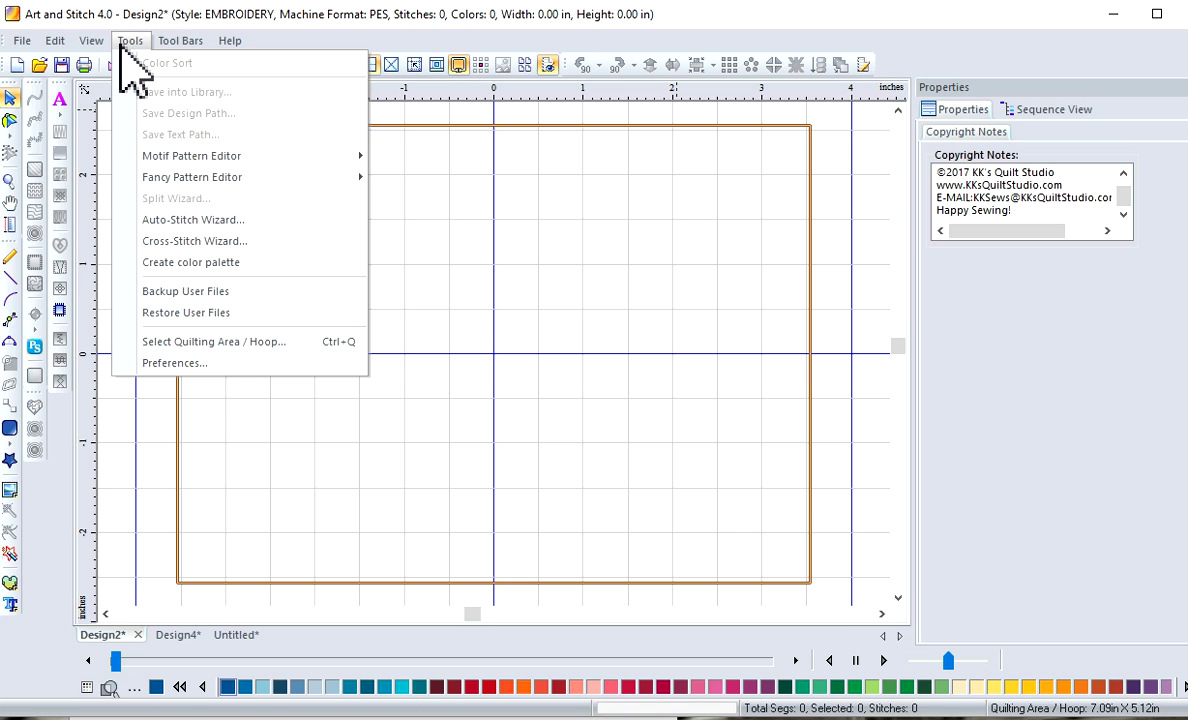
left_click(176, 366)
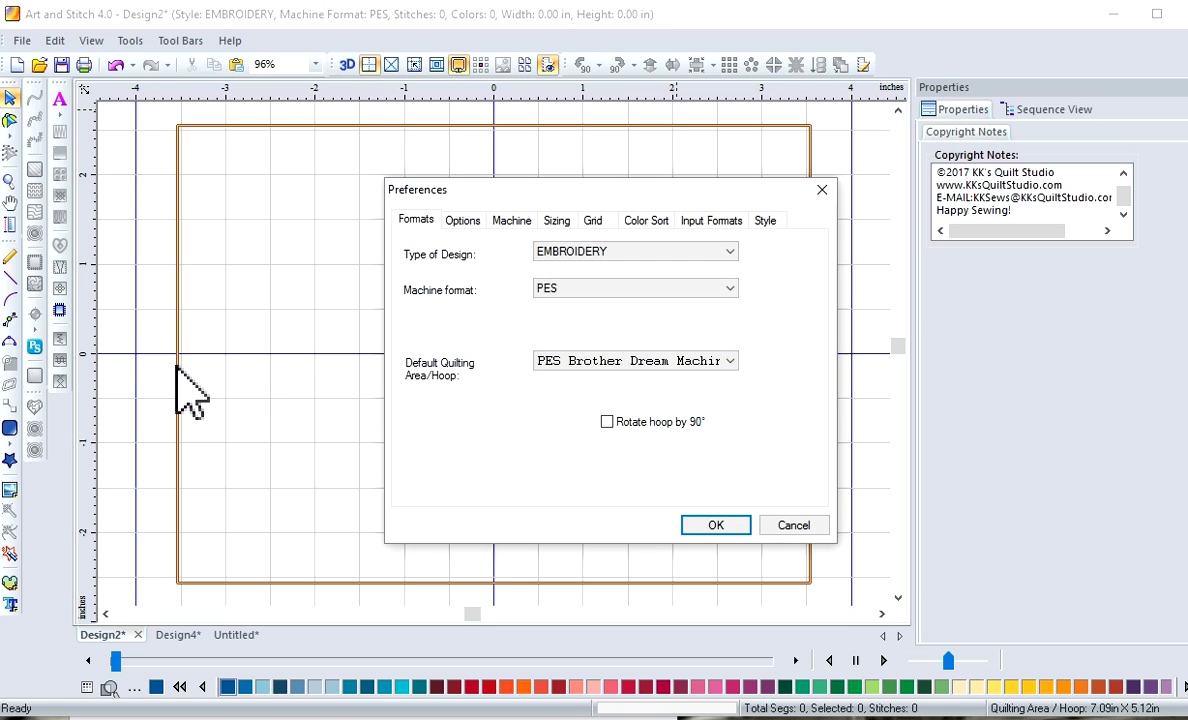
left_click(669, 254)
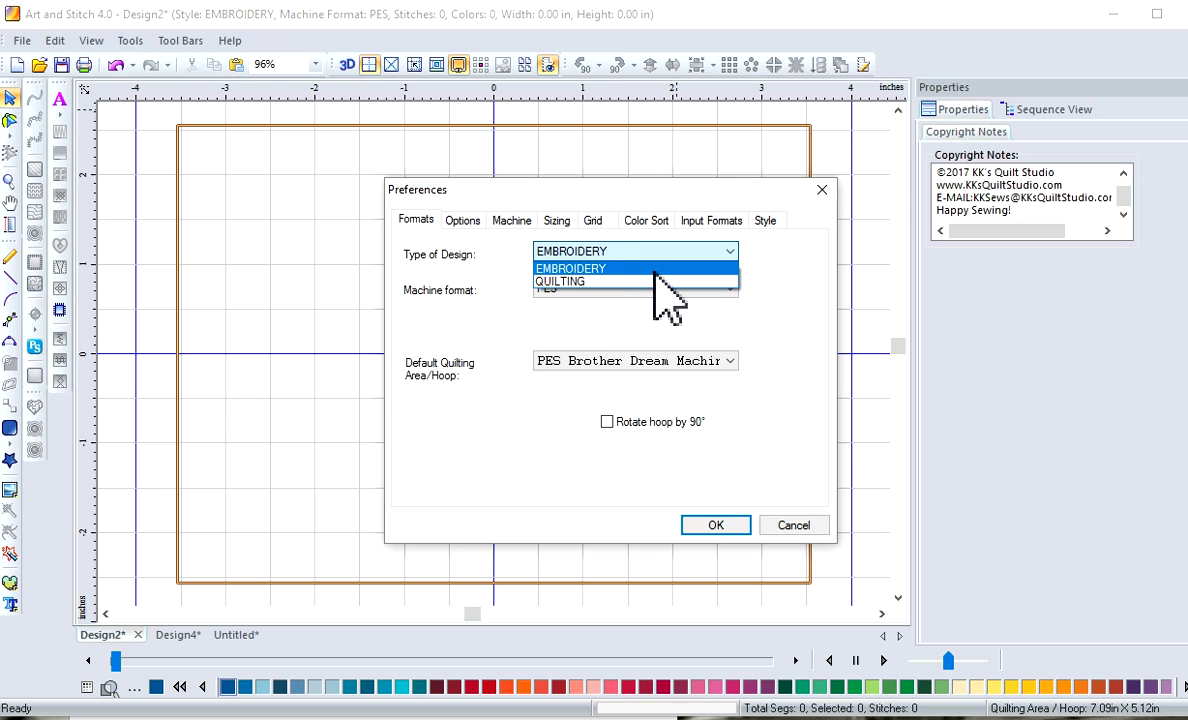
left_click(654, 268)
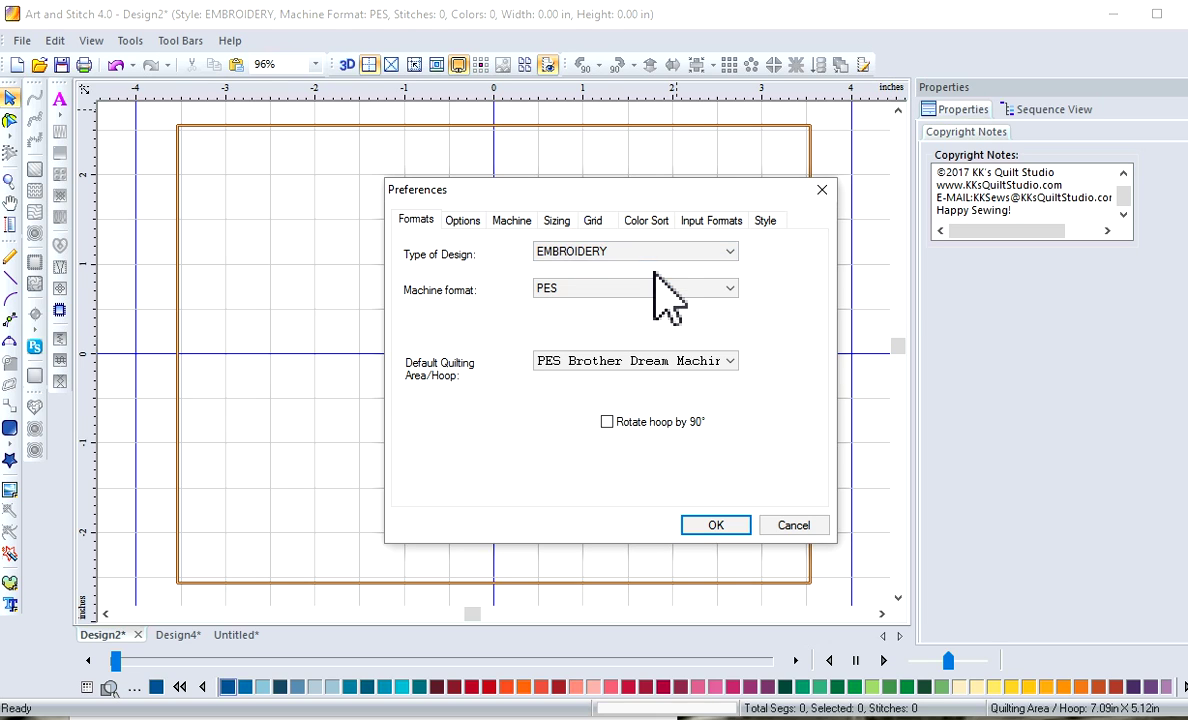
left_click(729, 290)
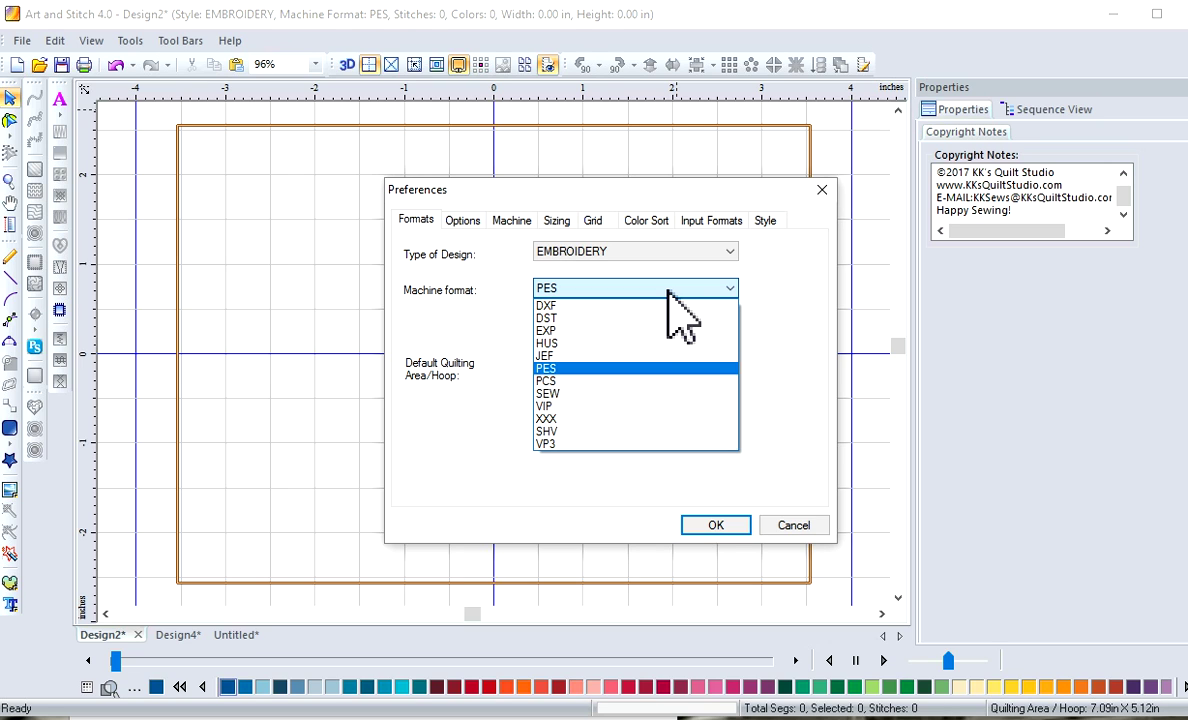
left_click(782, 325)
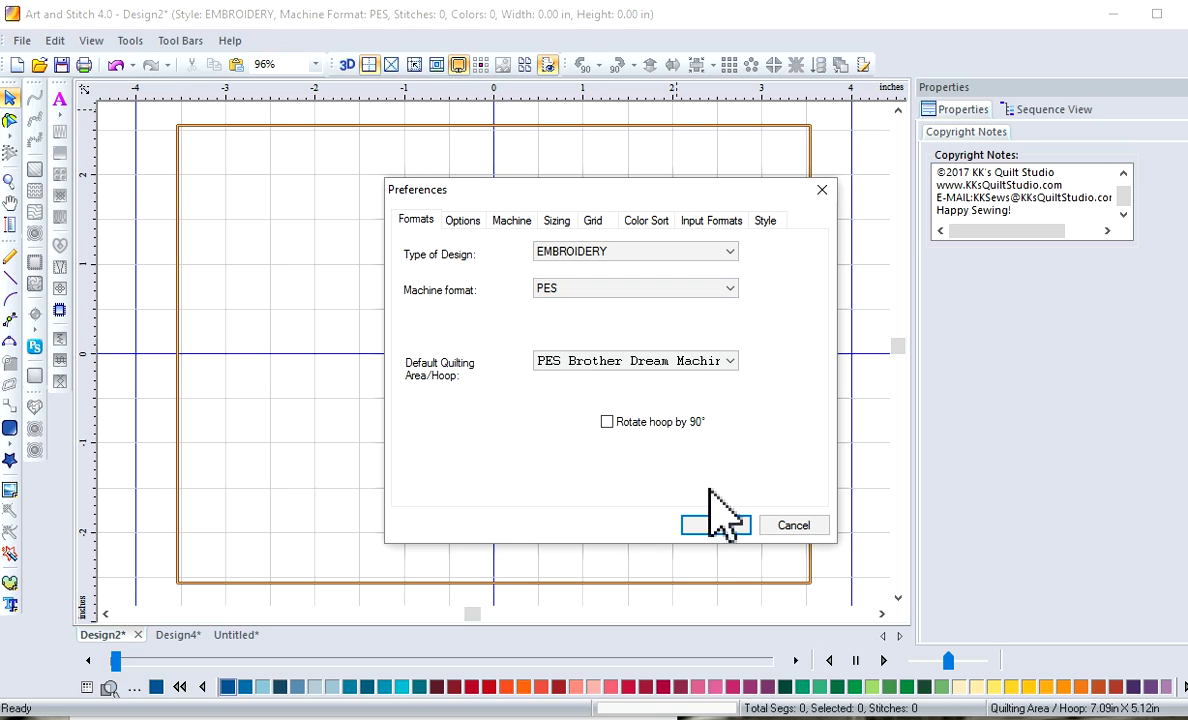
left_click(716, 528)
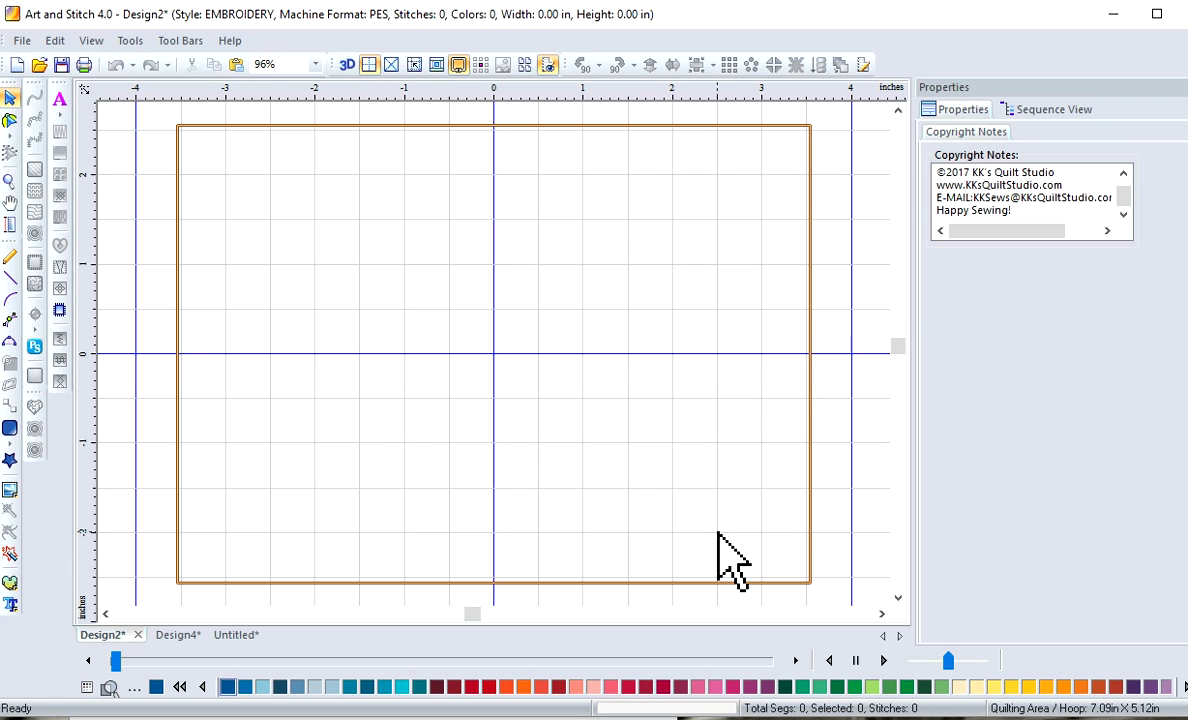
In the Quilting Area / Hoop settings, keep the 130mm X 180mm hoop selected.
left_click(130, 40)
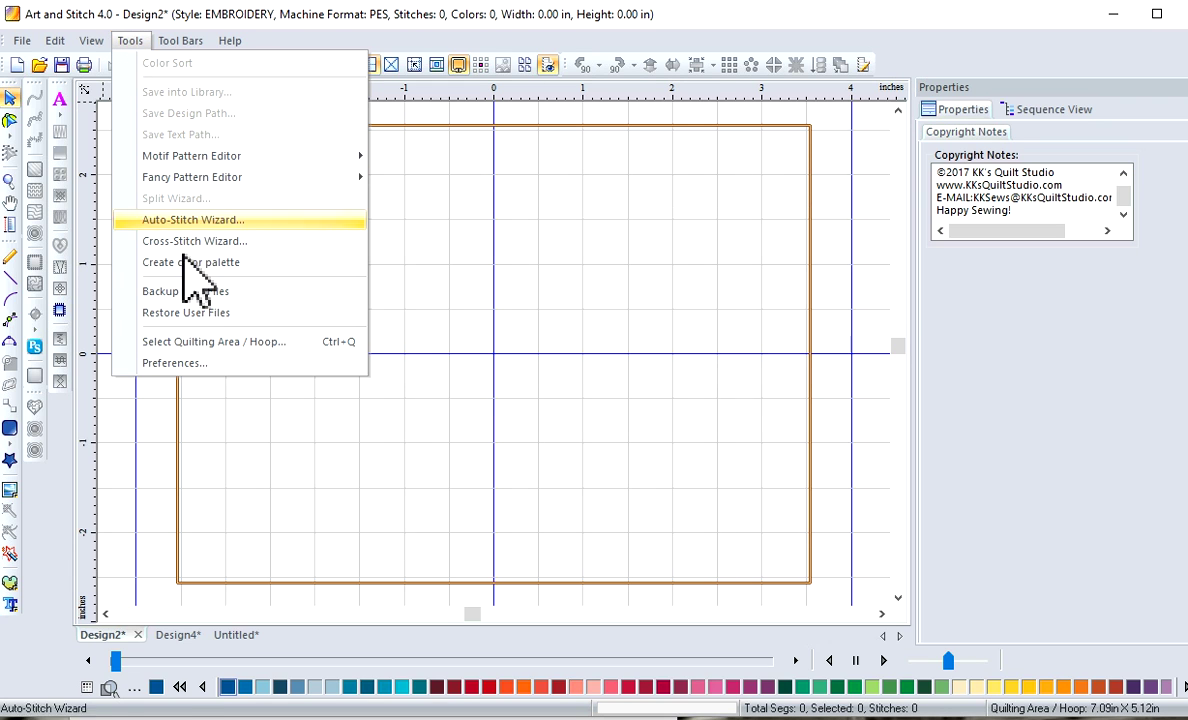
left_click(211, 345)
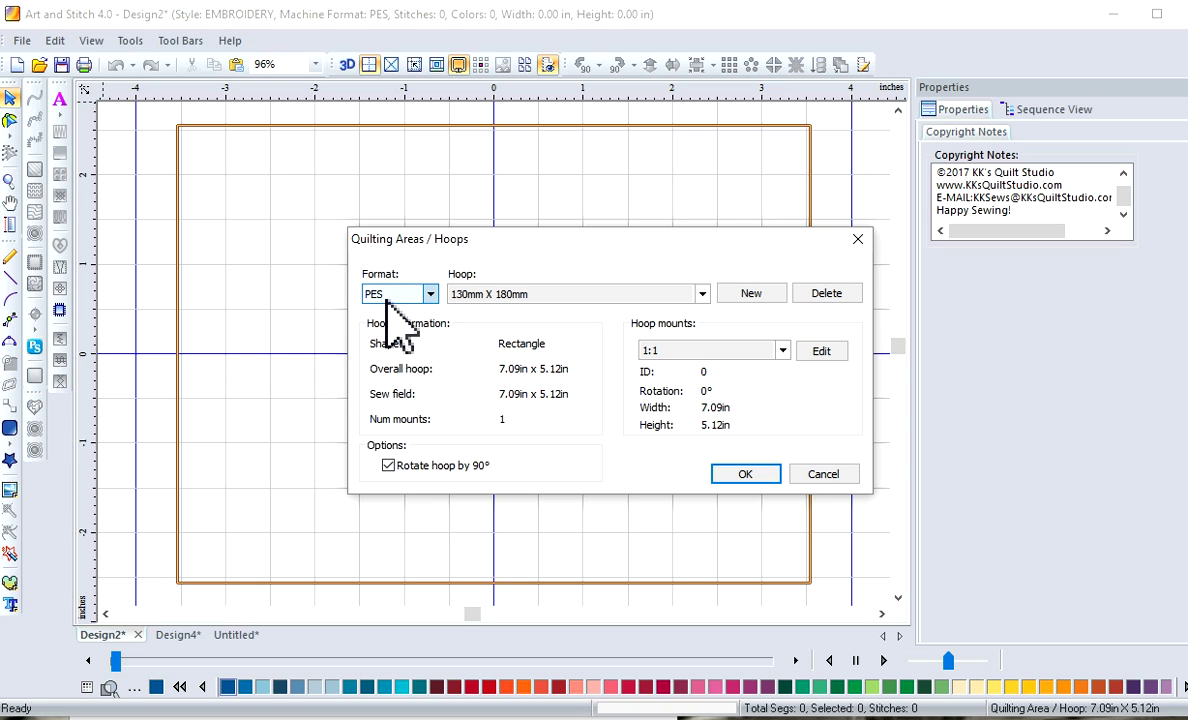
left_click(703, 294)
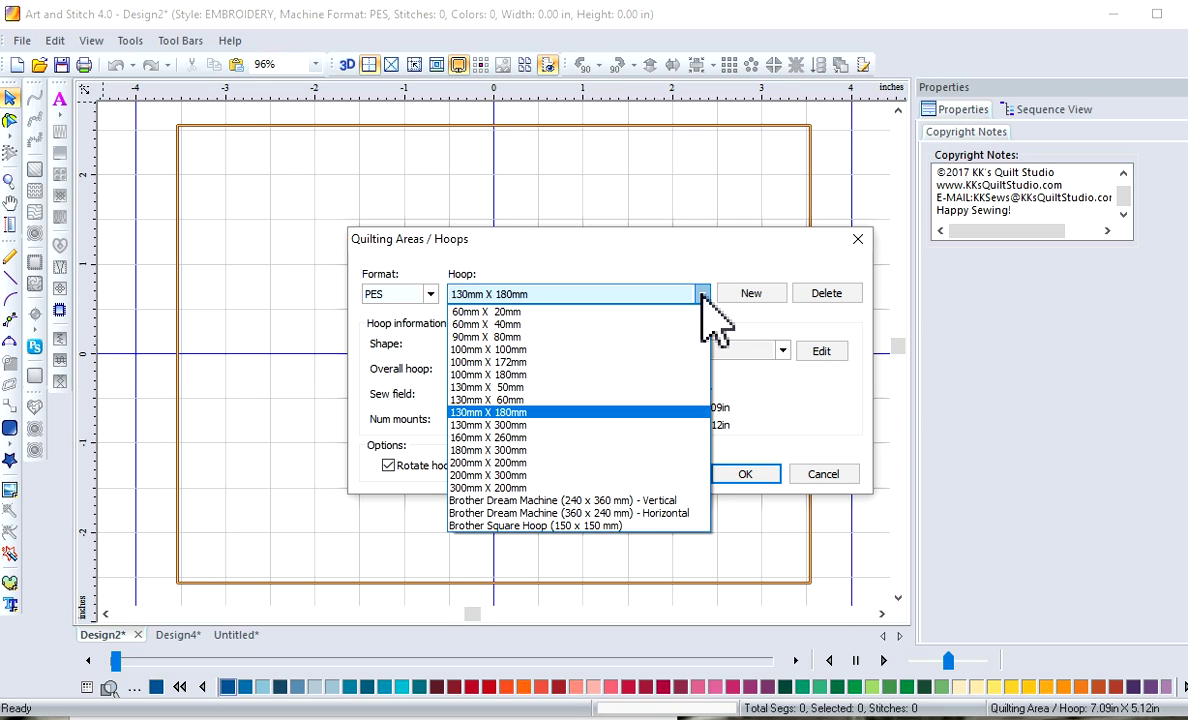
left_click(742, 322)
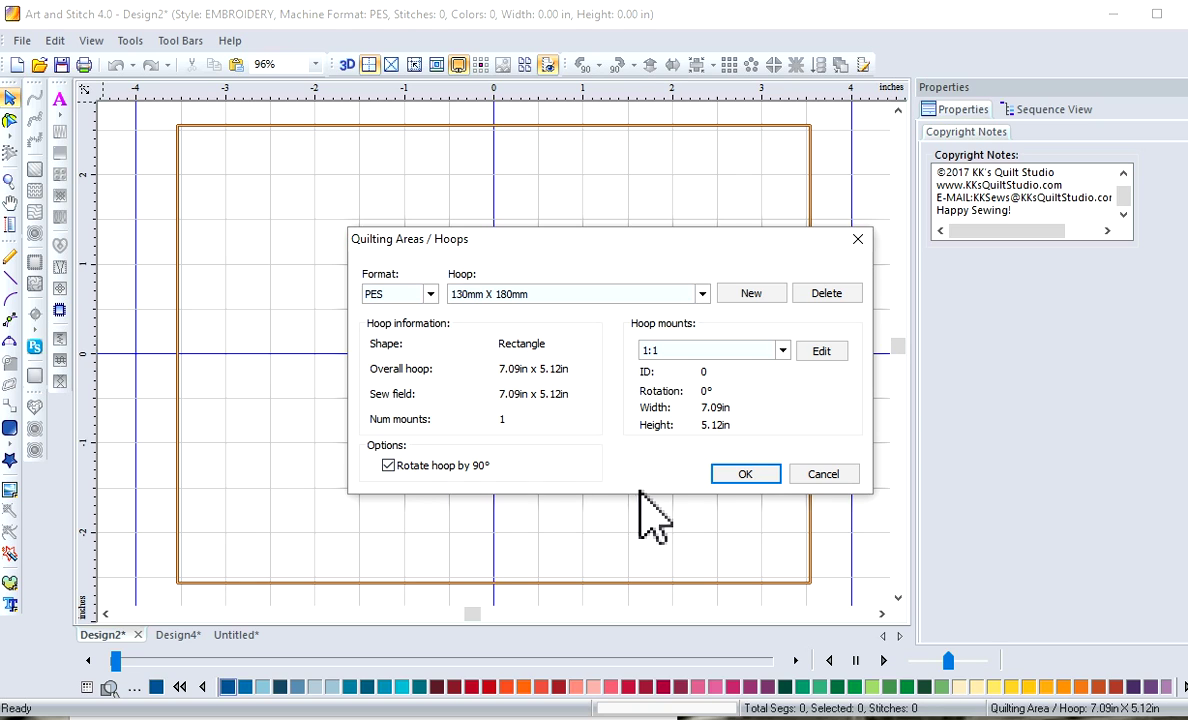
left_click(720, 475)
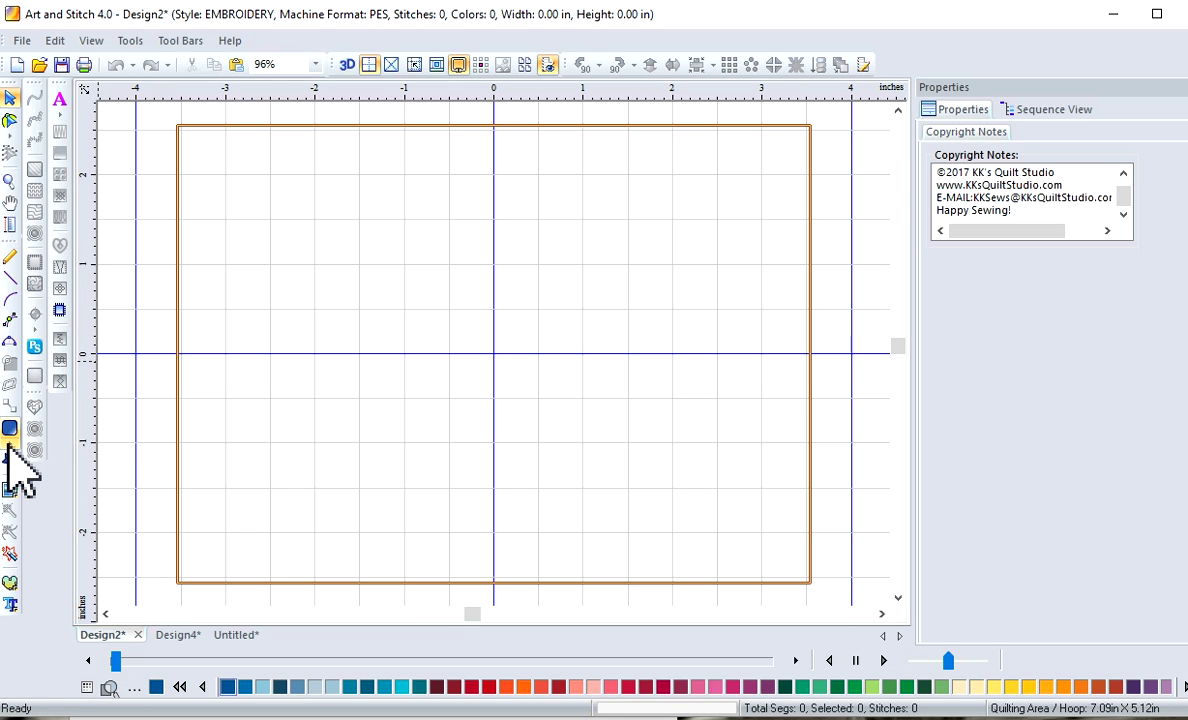
Bring up the basic shapes flyout on the left toolbar.
left_click(10, 440)
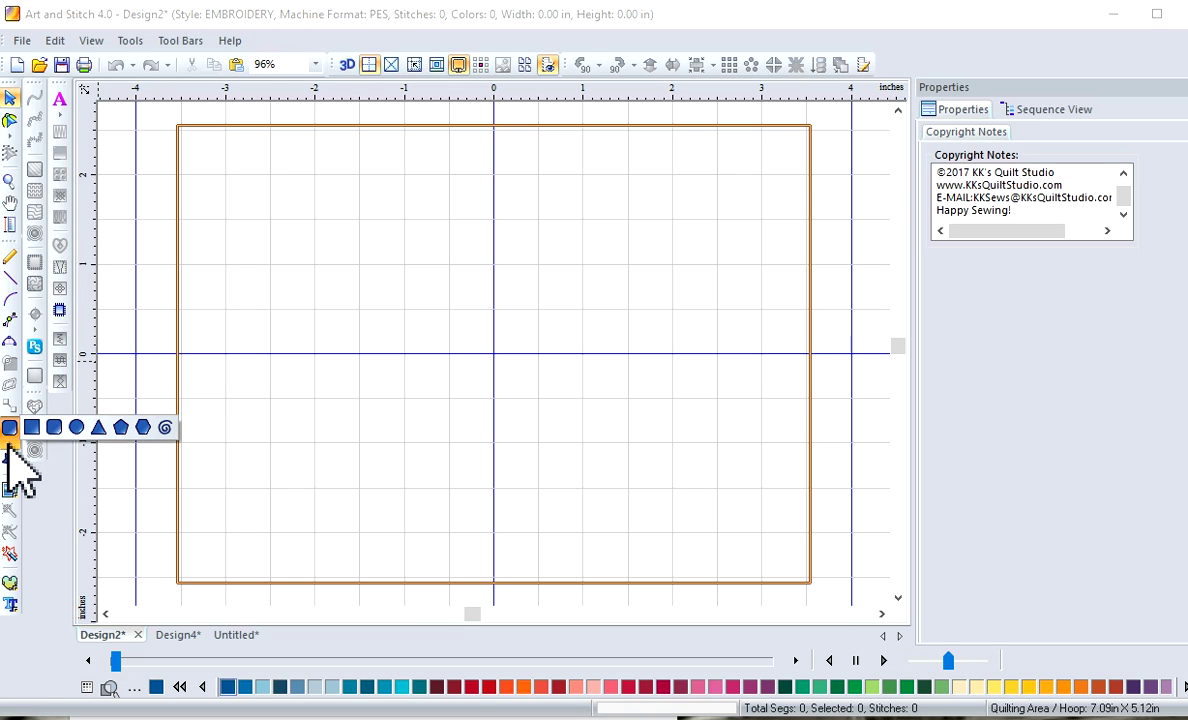
Draw a 6.61 × 4.69 in rounded rectangle with 25% corner radius across the hoop.
left_click(55, 428)
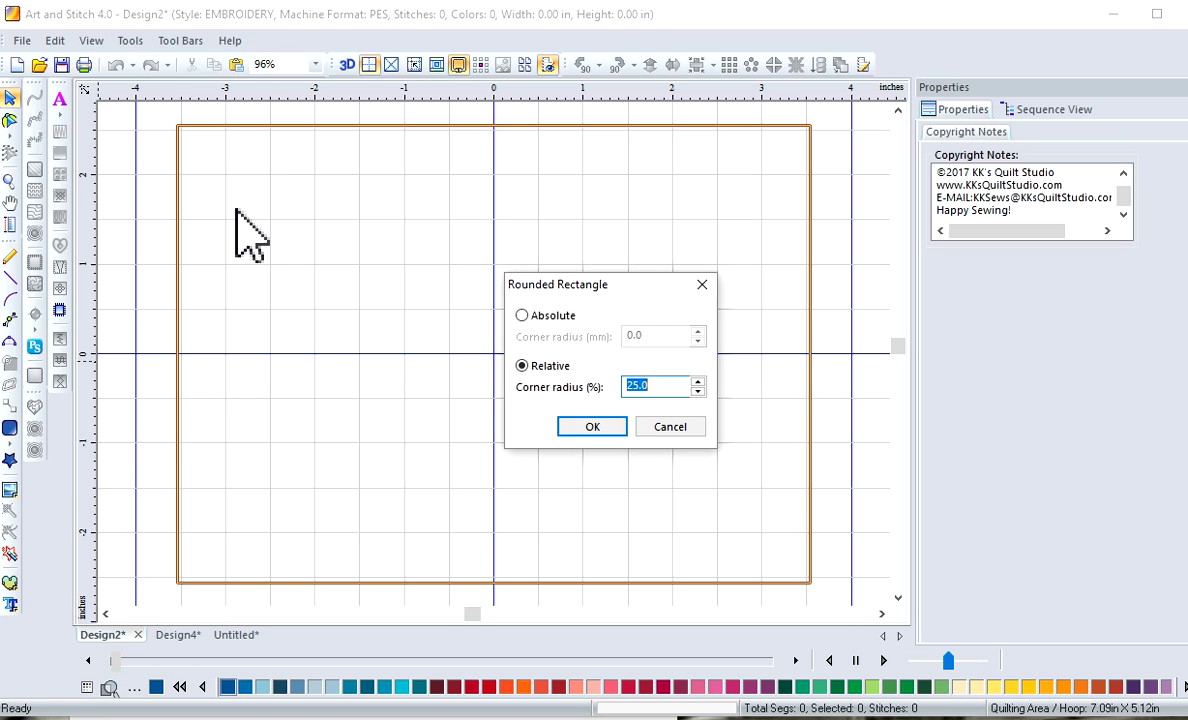
left_click(592, 427)
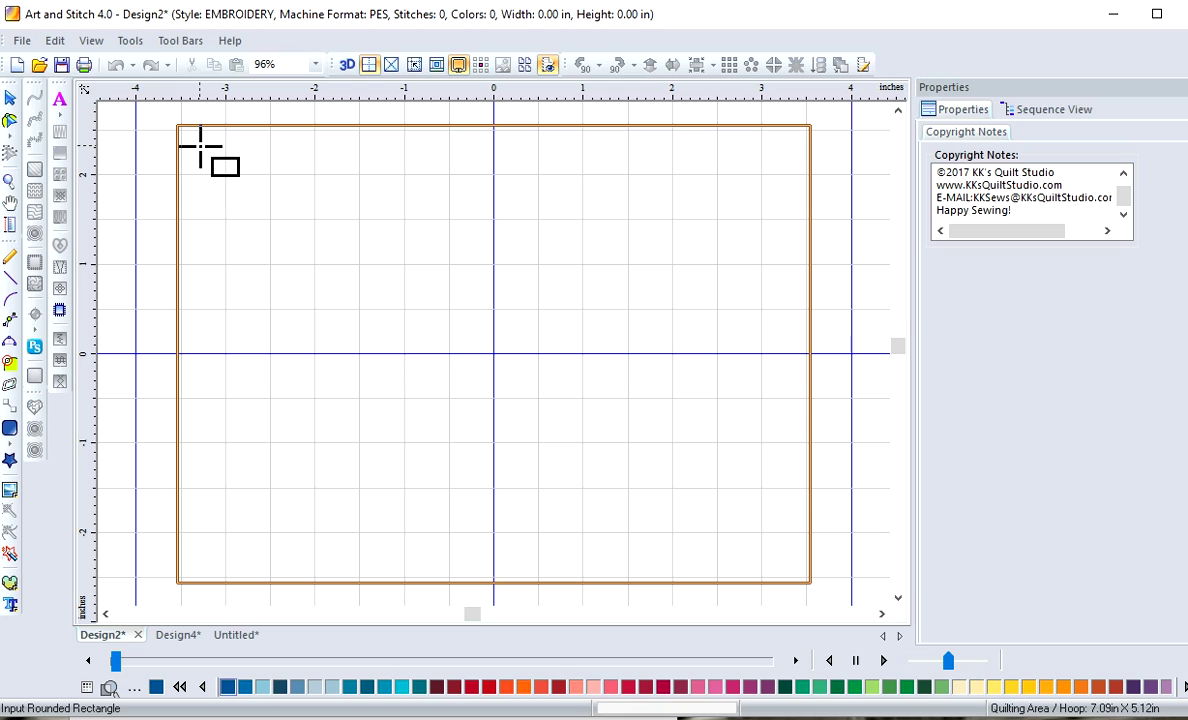
left_click_drag(200, 147, 791, 566)
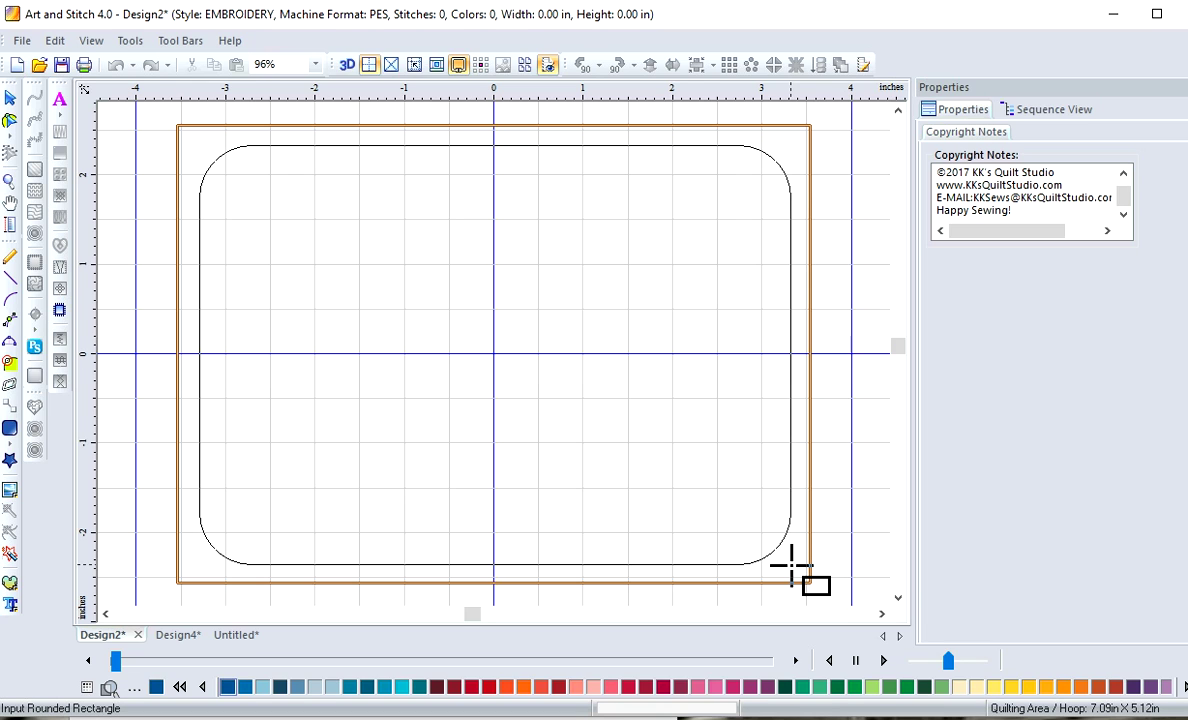
left_click_drag(791, 566, 792, 567)
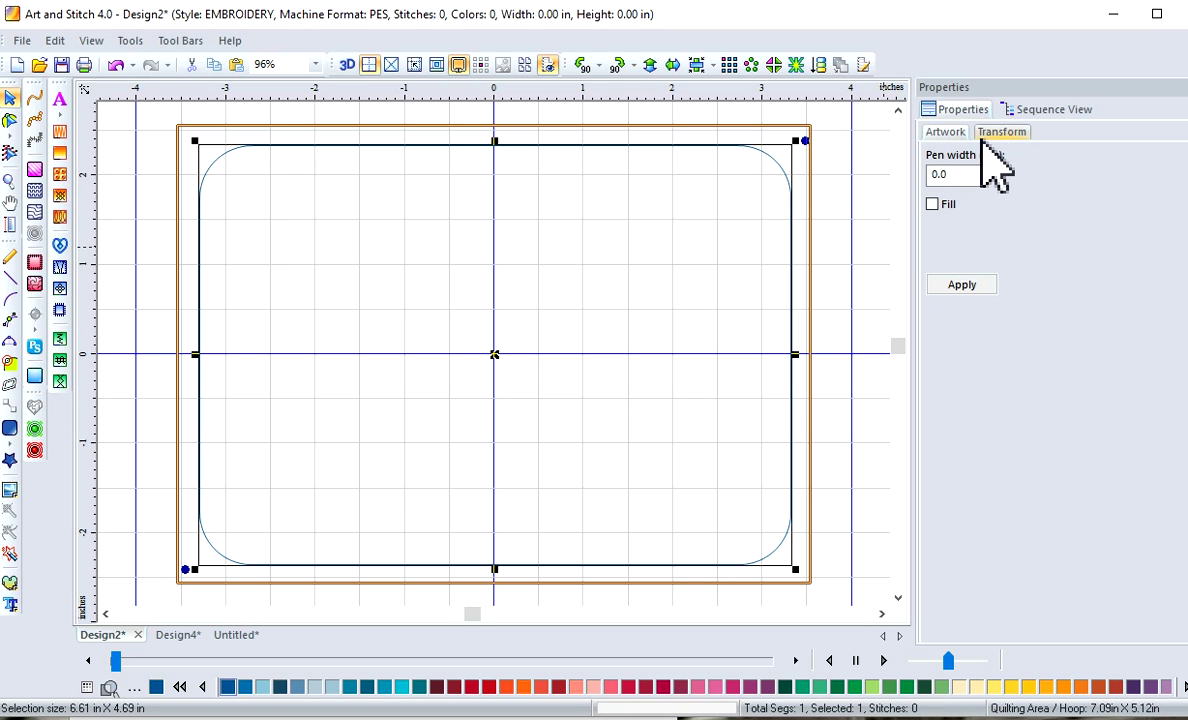
left_click(1003, 136)
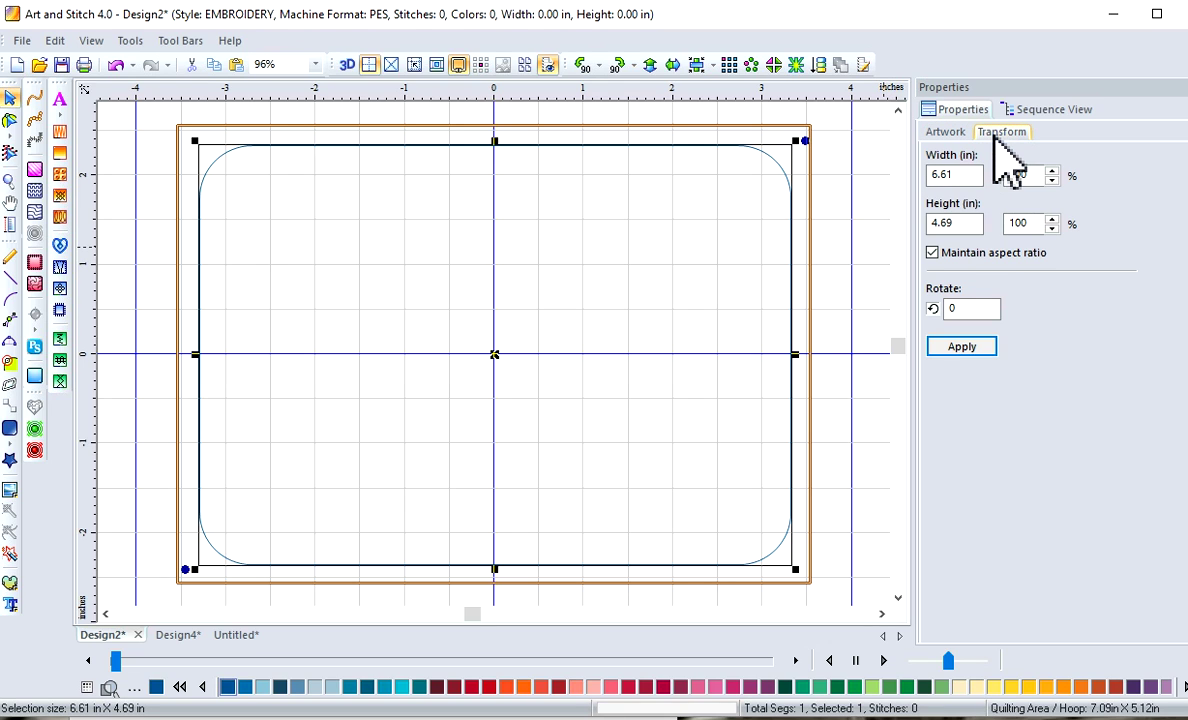
left_click(955, 346)
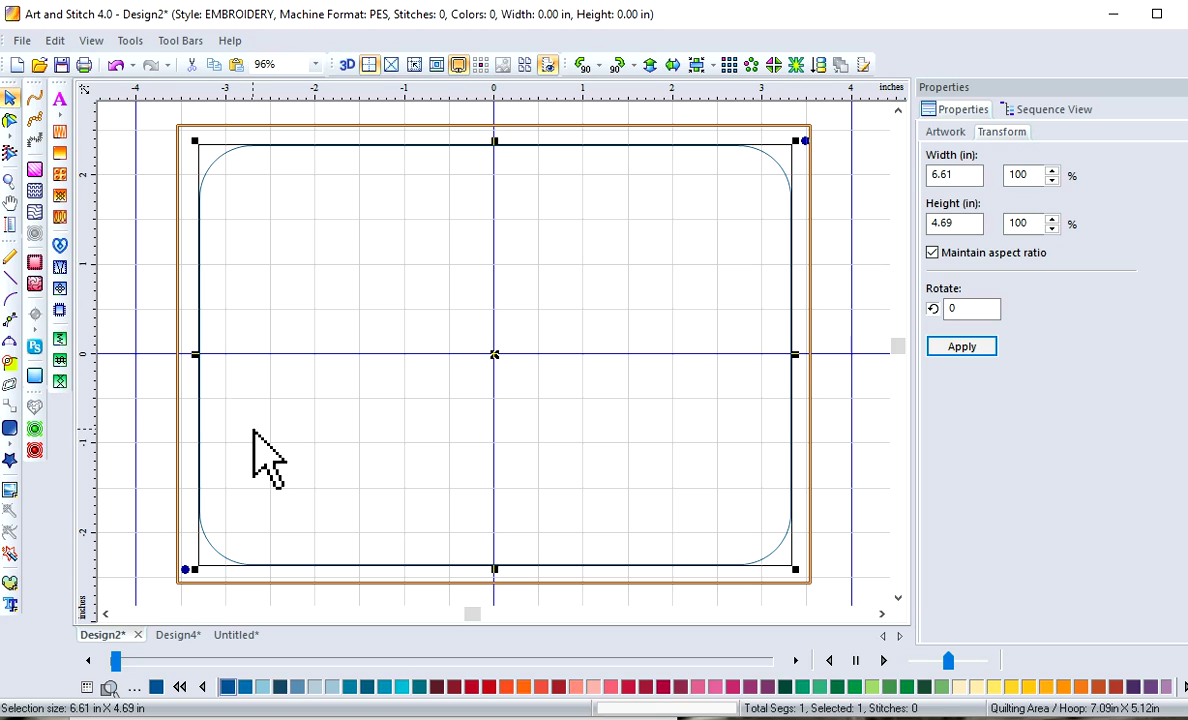
left_click(8, 280)
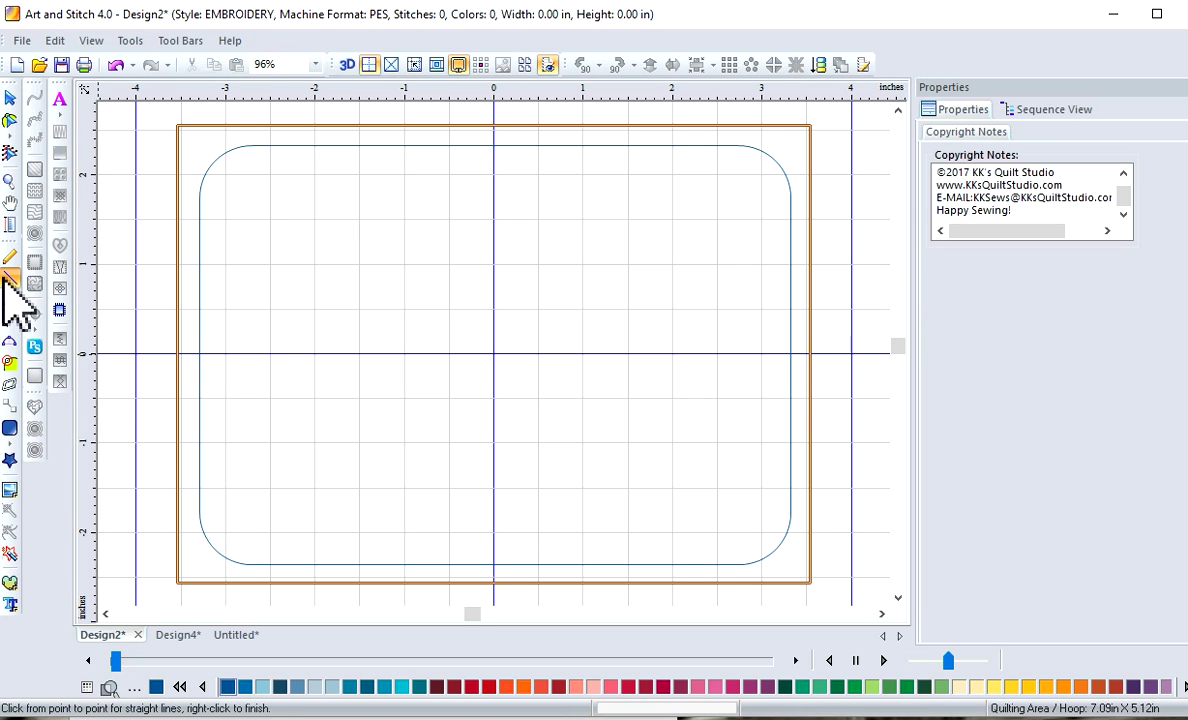
Draw a vertical line near -2.5 in from the rectangle's top edge to its bottom edge.
left_click(270, 146)
left_click(270, 565)
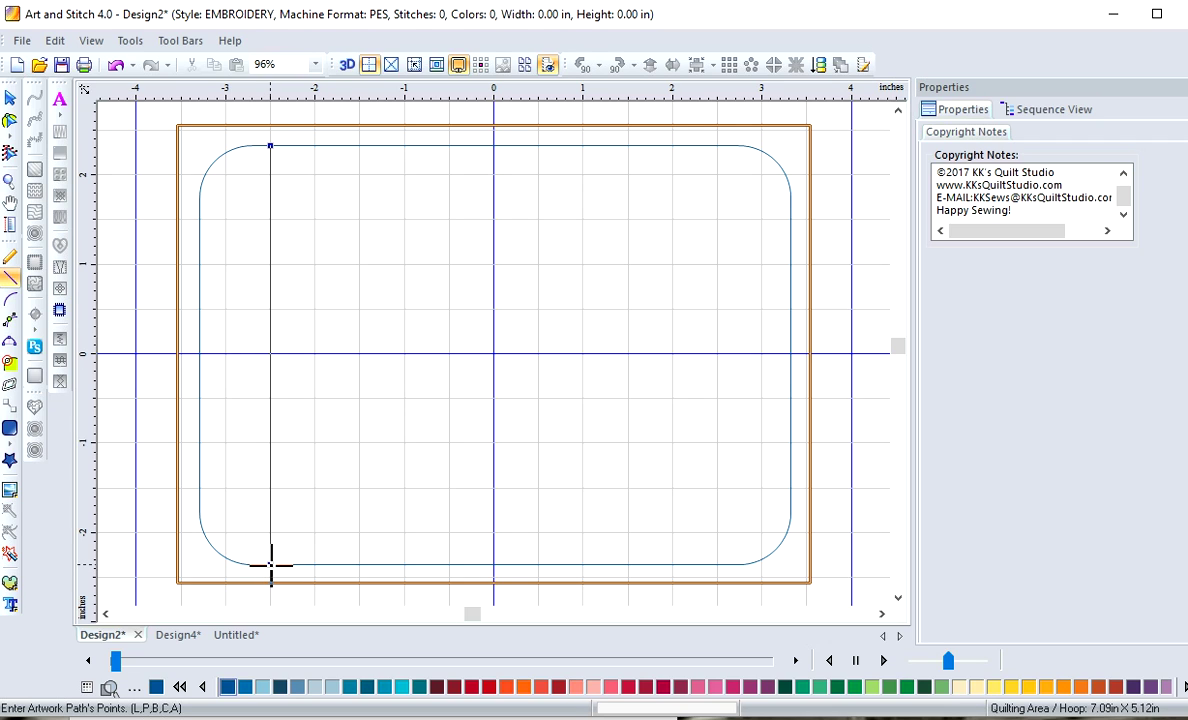
right_click(270, 565)
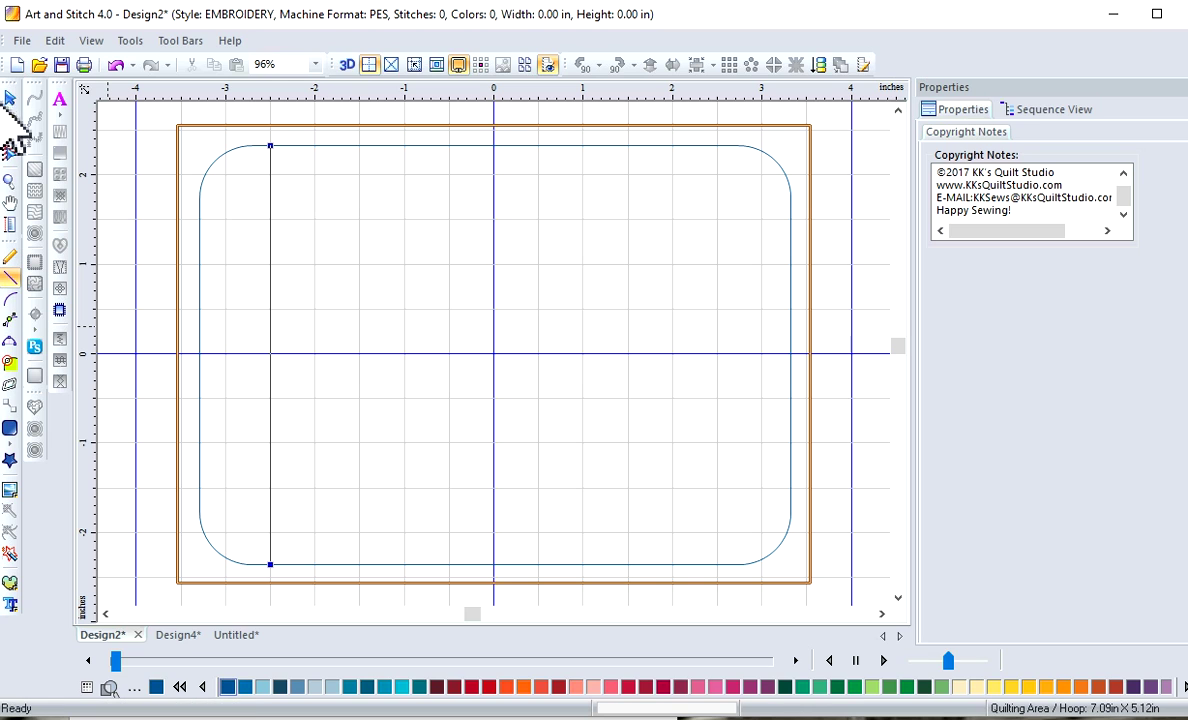
left_click(10, 99)
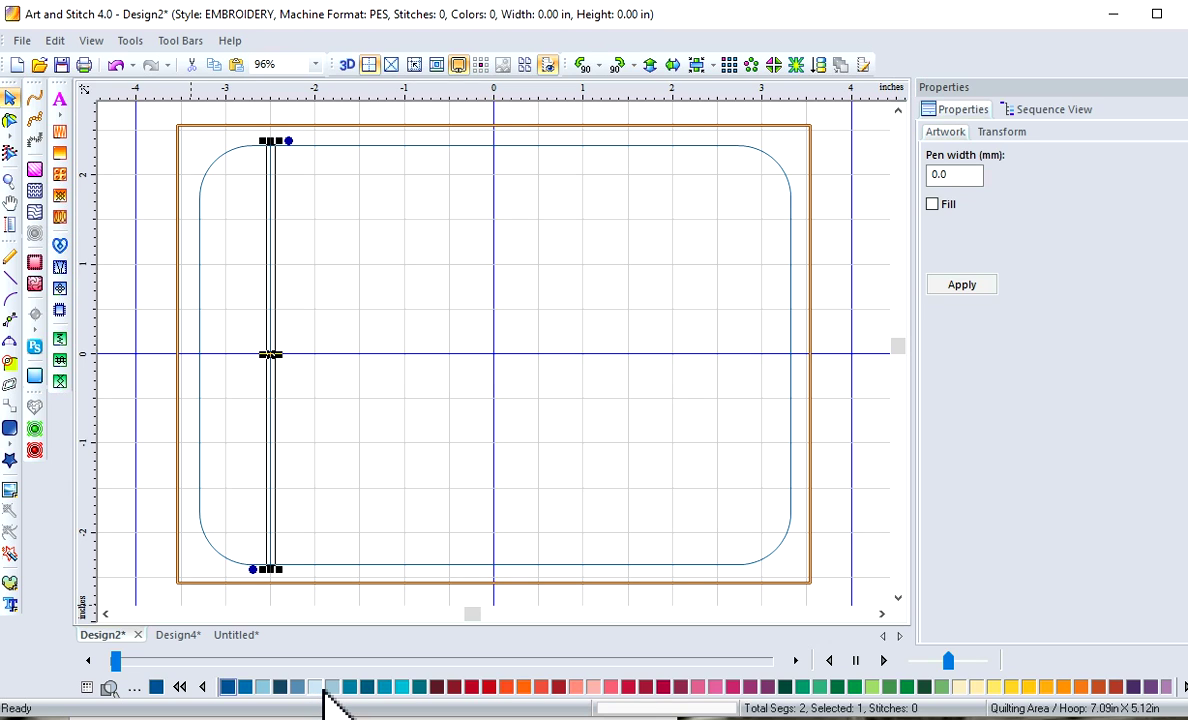
Make light blue the thread colour for the selected vertical line.
left_click(265, 688)
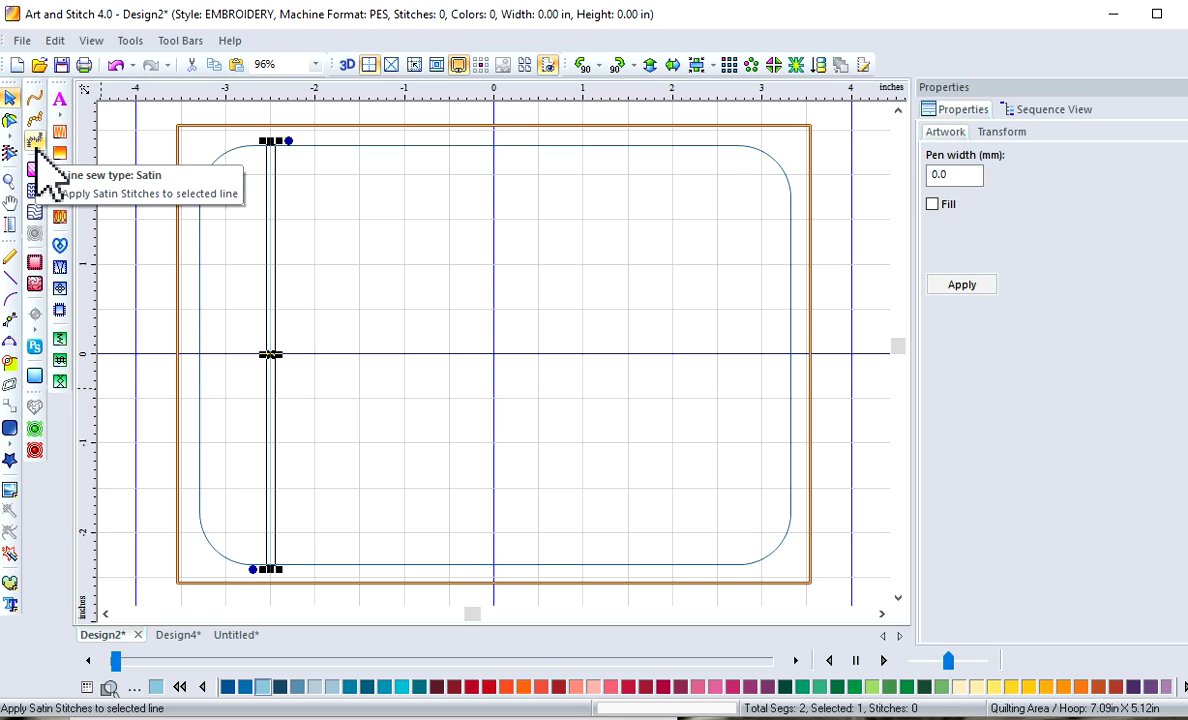
Convert the vertical line into a satin column with Width 2.0 mm.
left_click(35, 145)
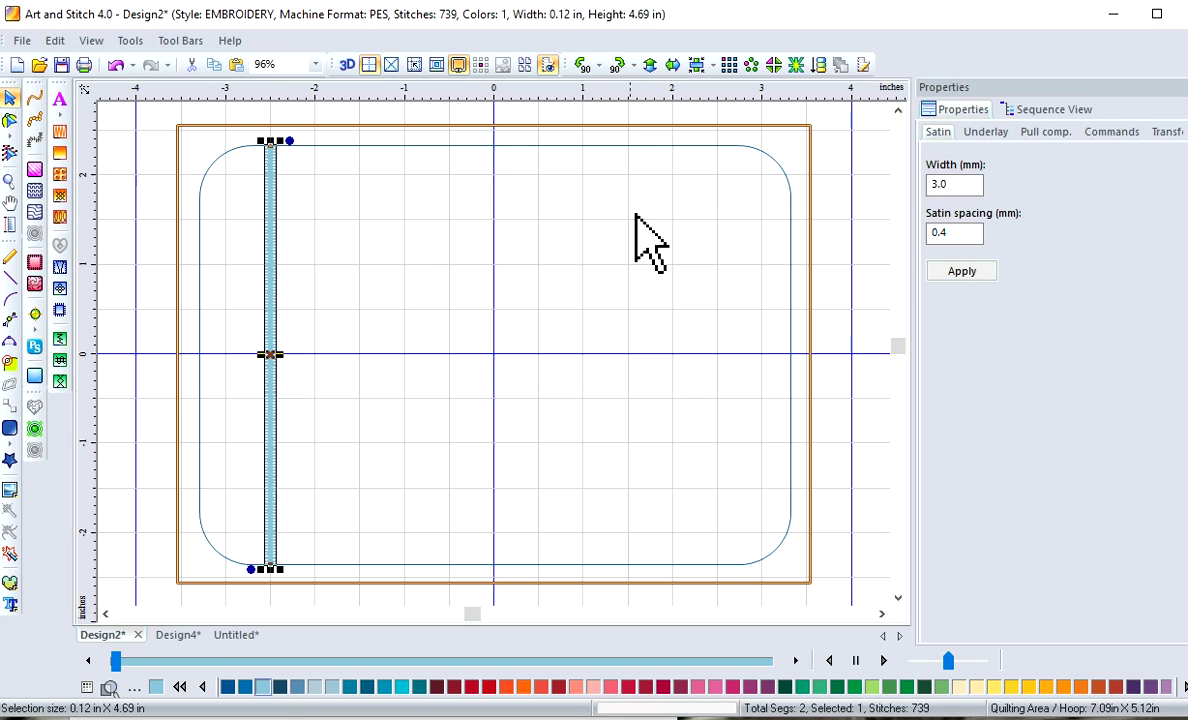
left_click(953, 184)
left_click_drag(955, 185, 905, 178)
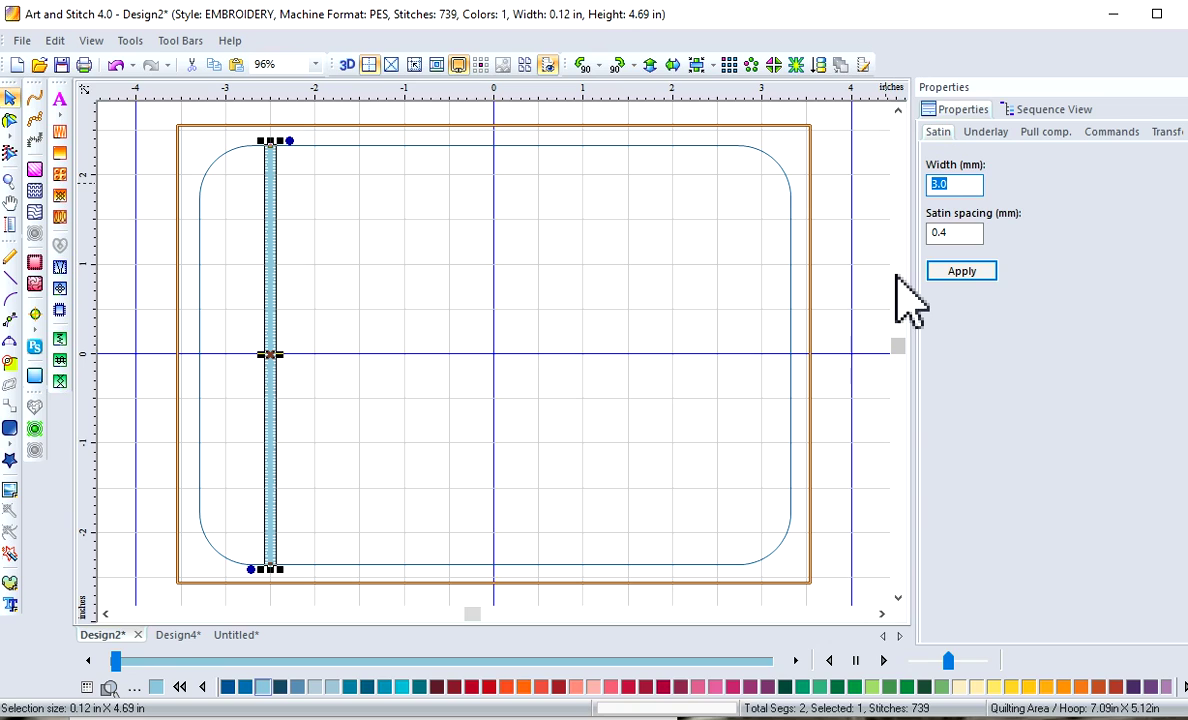
type("2.")
left_click(960, 272)
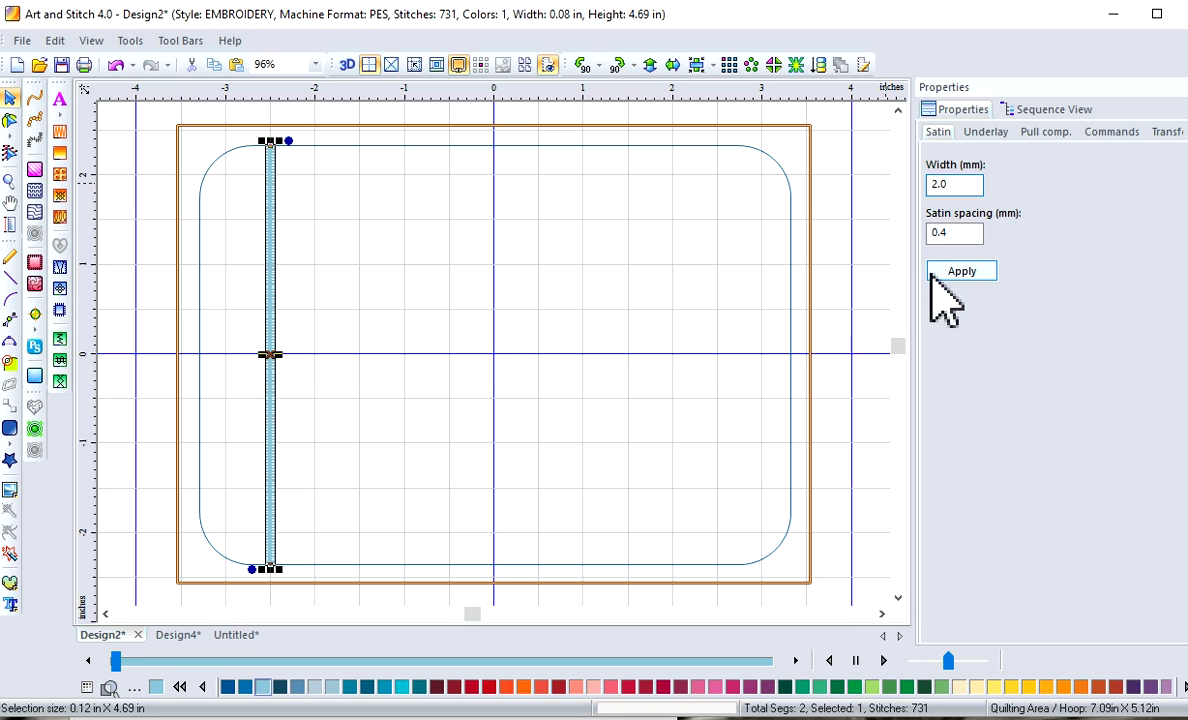
left_click(933, 276)
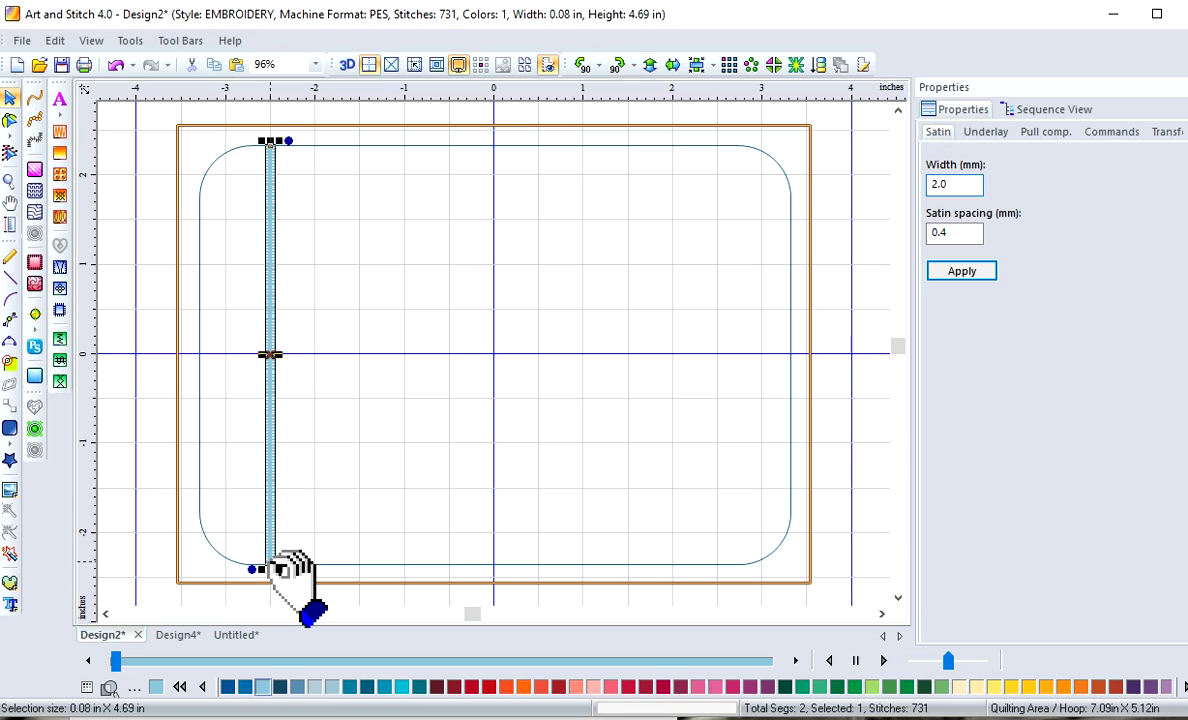
Draw a short 0.47 in running-stitch line rightward from the satin column's bottom.
left_click(10, 283)
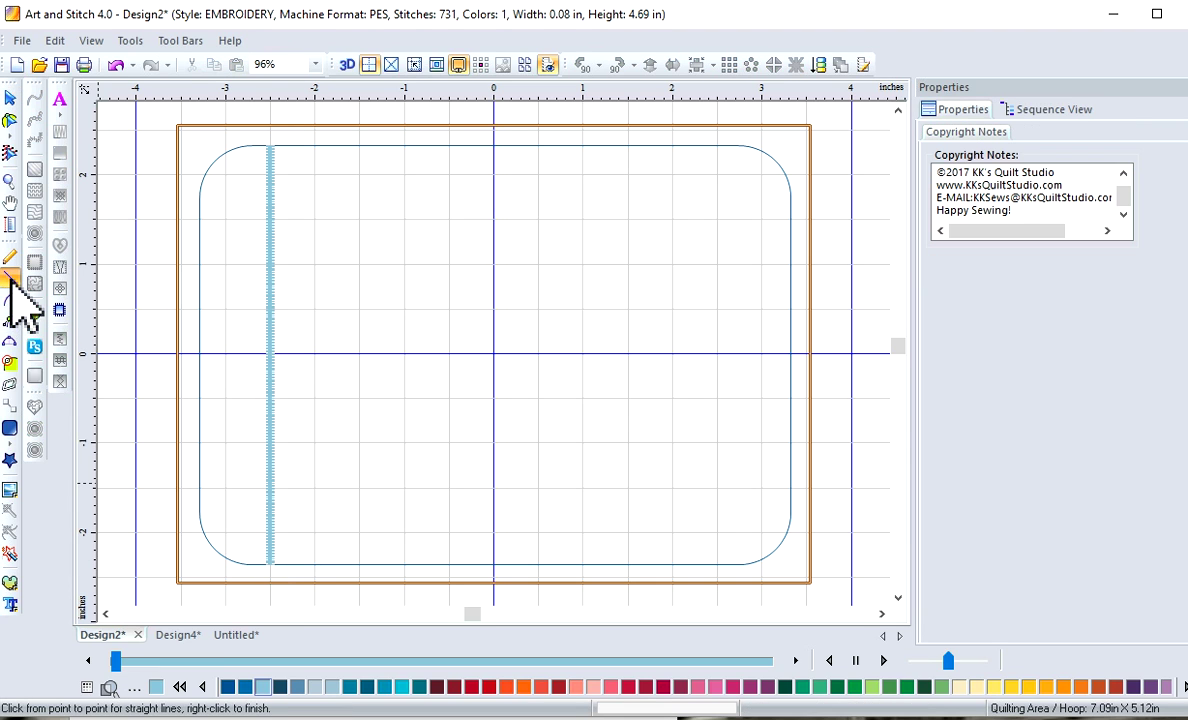
left_click(273, 565)
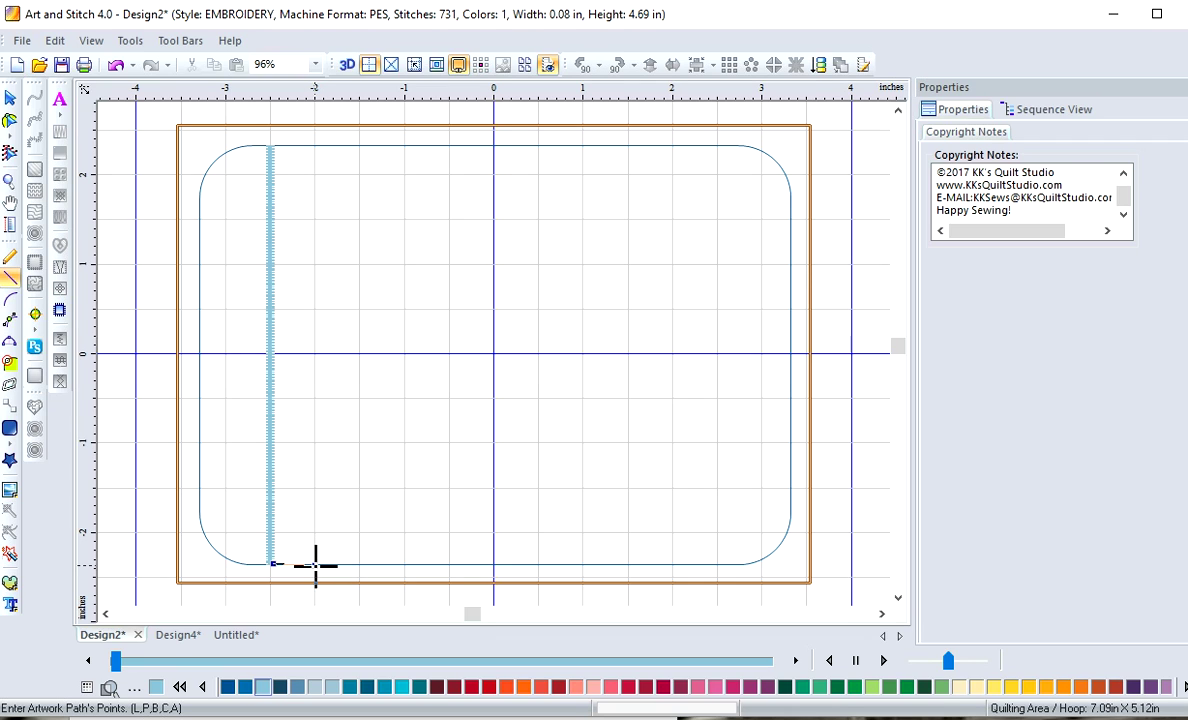
double_click(315, 566)
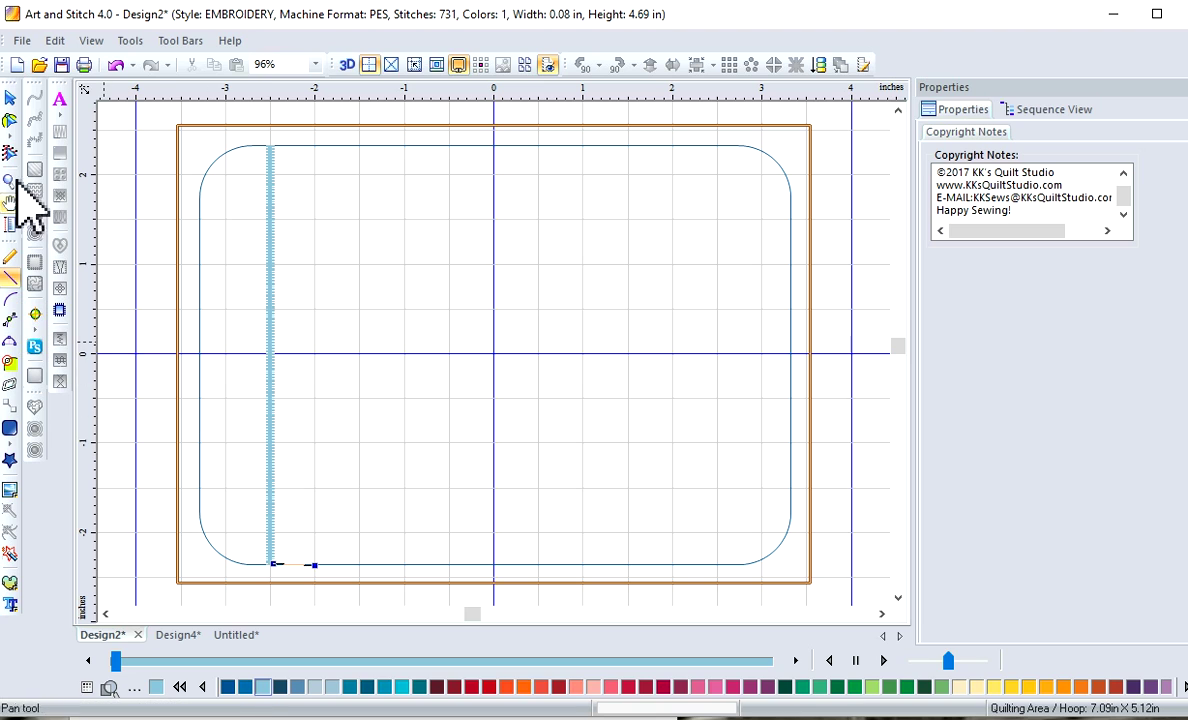
left_click(10, 97)
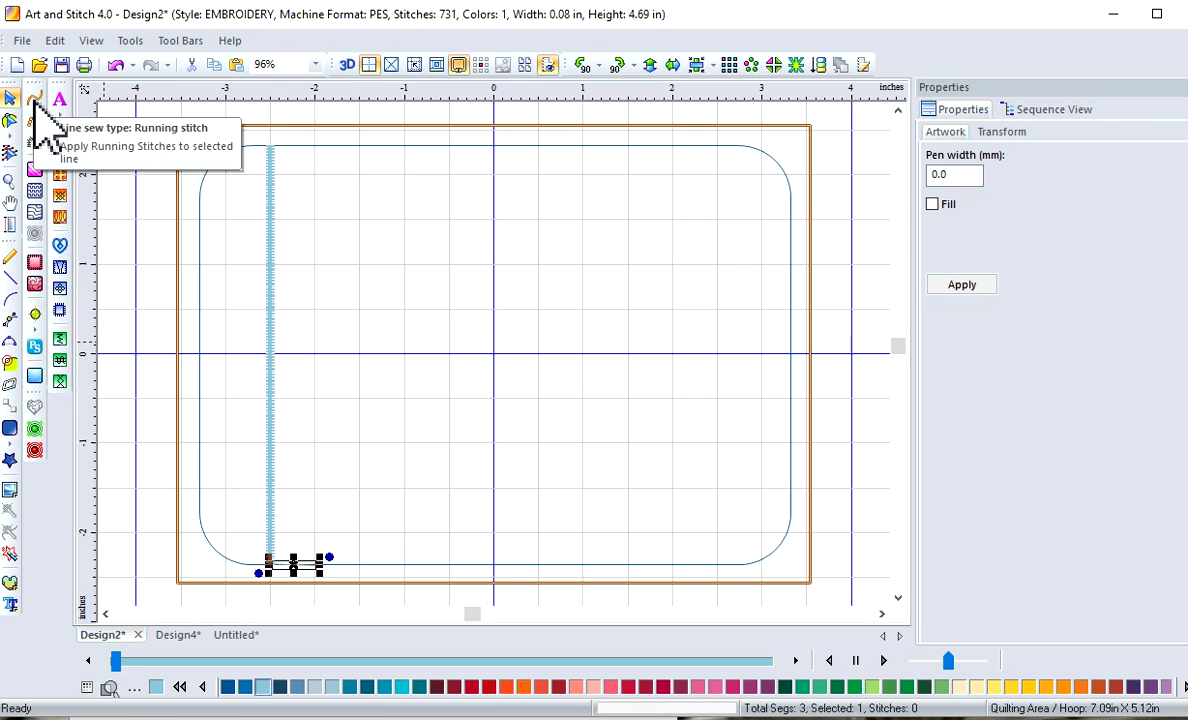
left_click(35, 100)
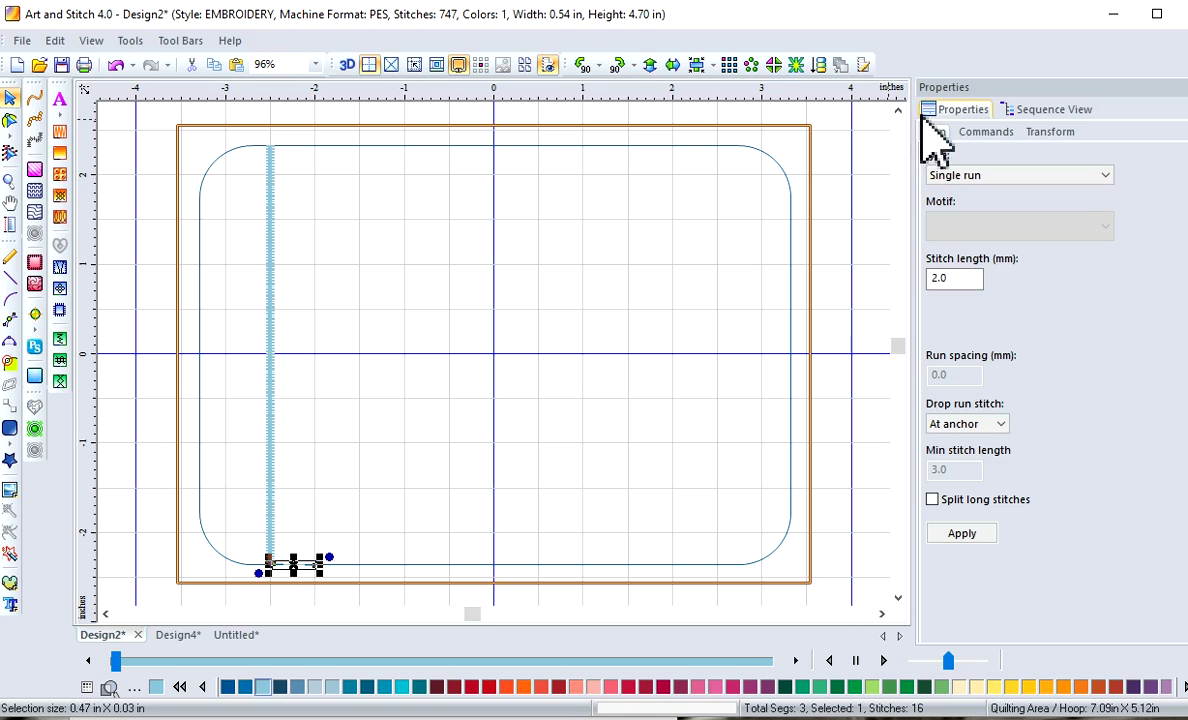
Copy and paste the satin column, moving the duplicate right to the travel line's end.
left_click(1045, 112)
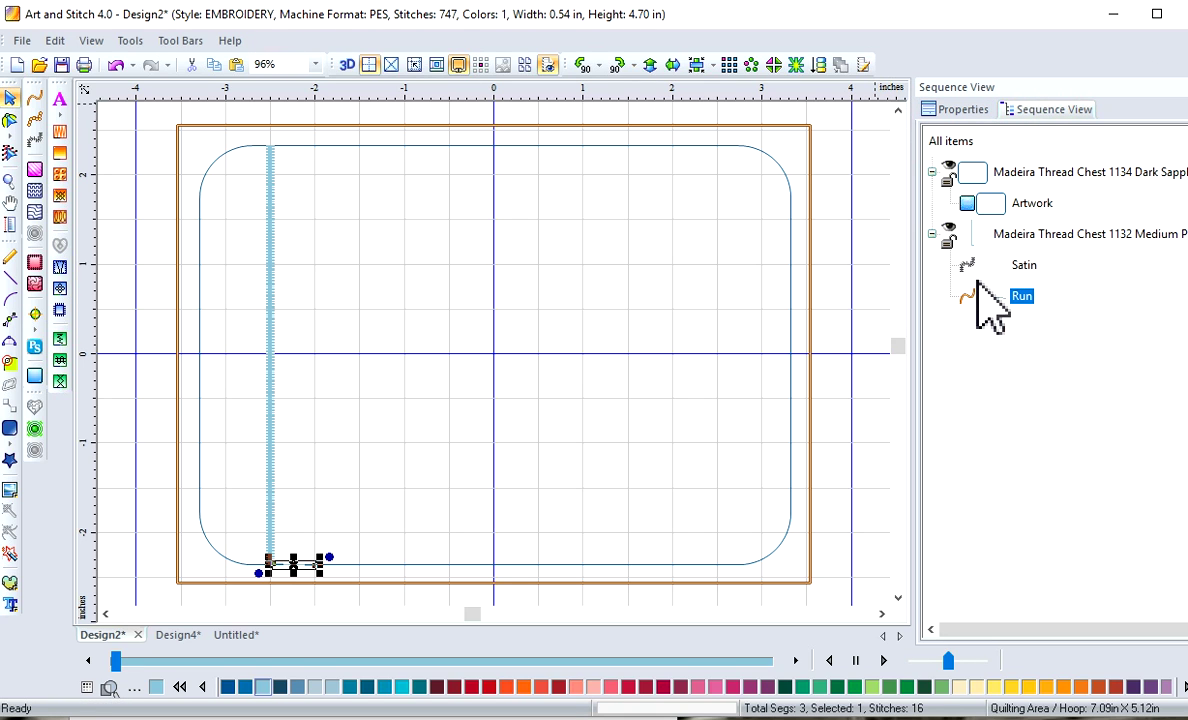
left_click(1022, 265)
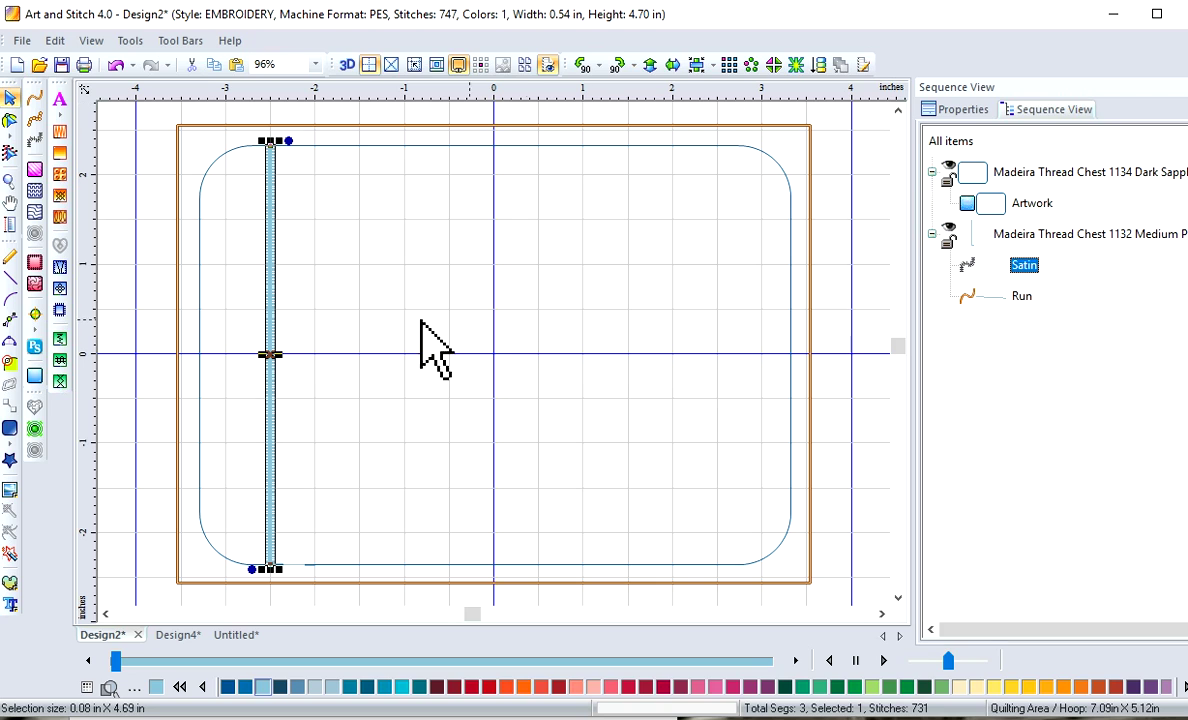
left_click(217, 70)
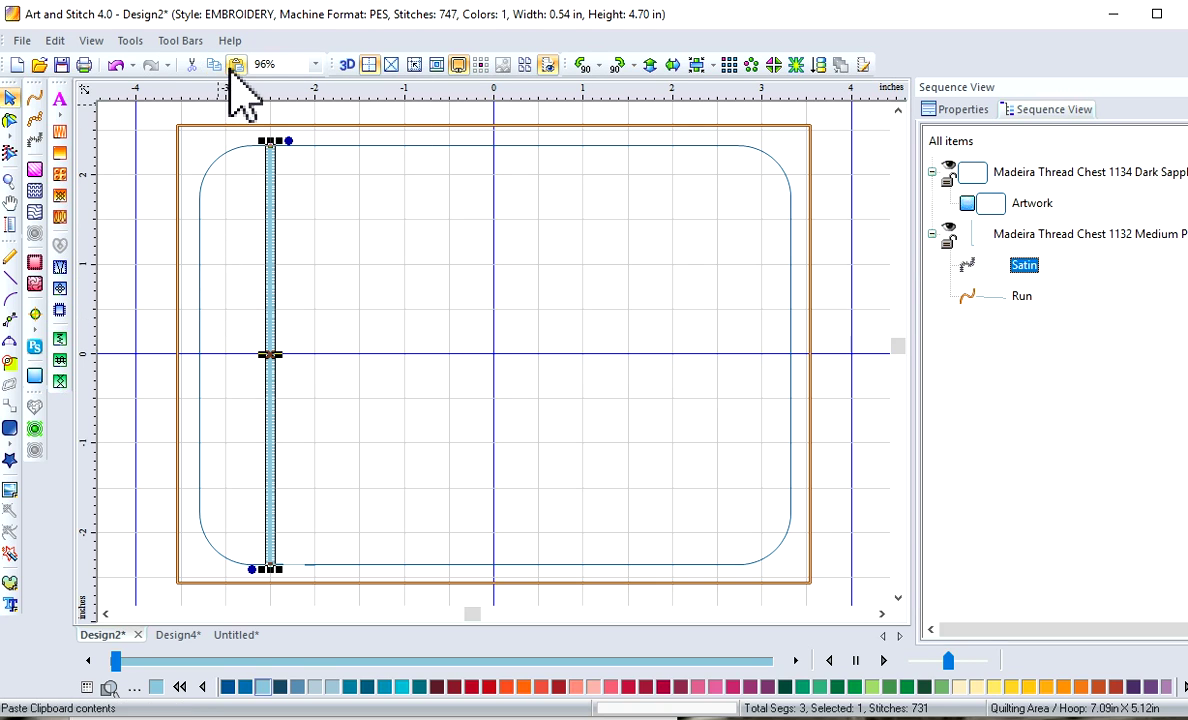
left_click(235, 66)
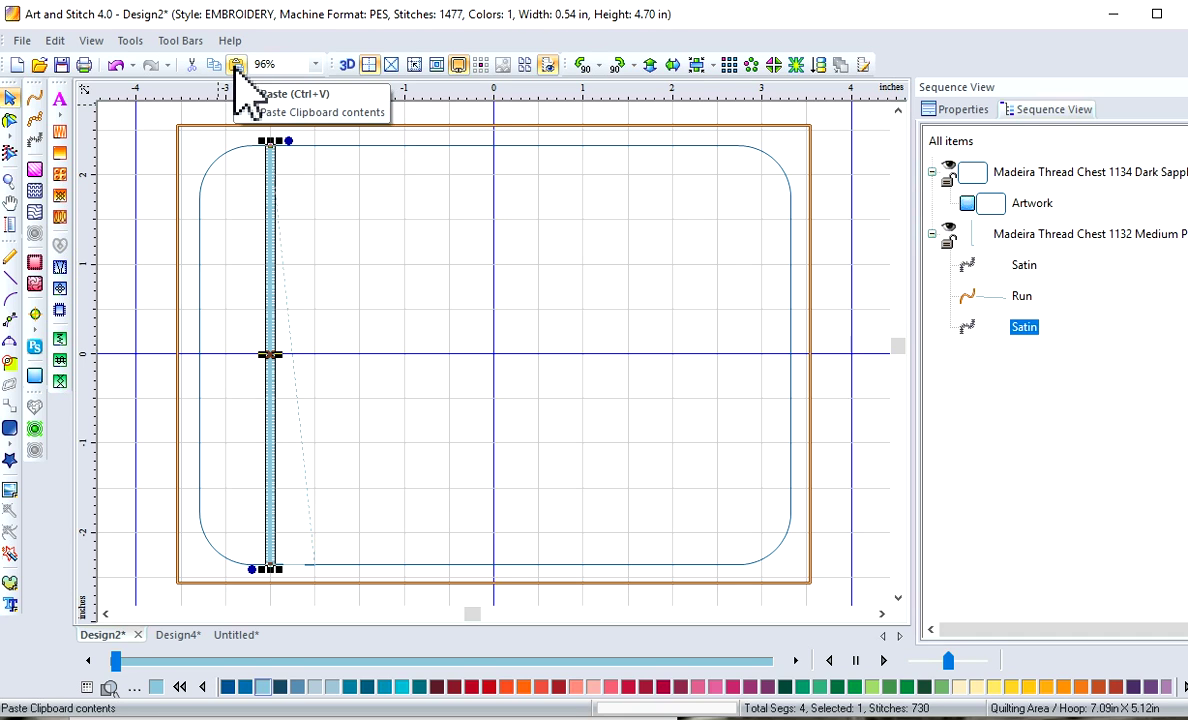
left_click_drag(285, 340, 330, 340)
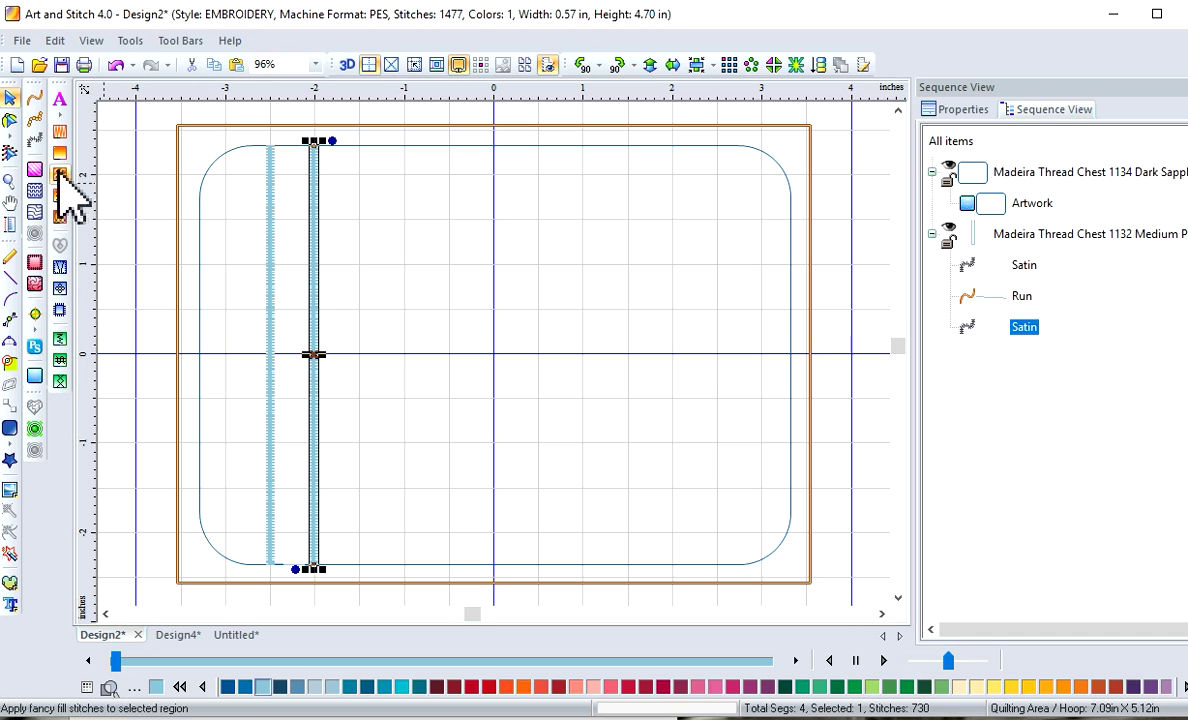
Swap Entry/Exit Points on the second satin column so it starts at the bottom.
left_click(10, 121)
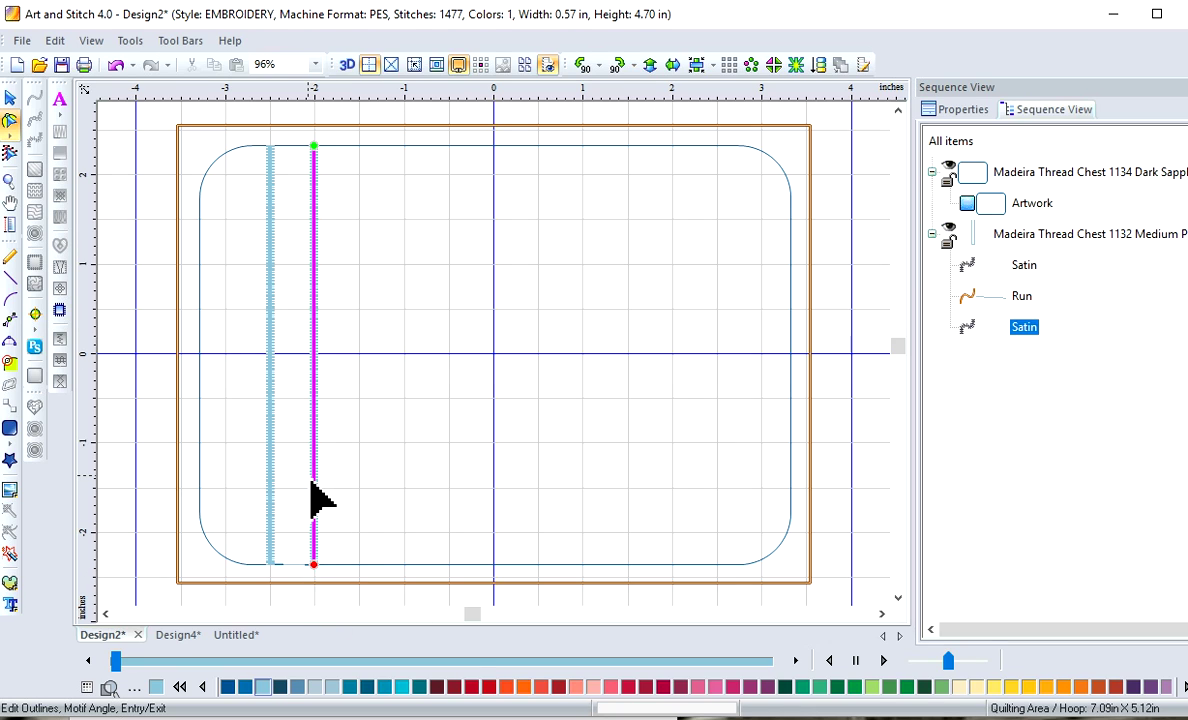
right_click(312, 497)
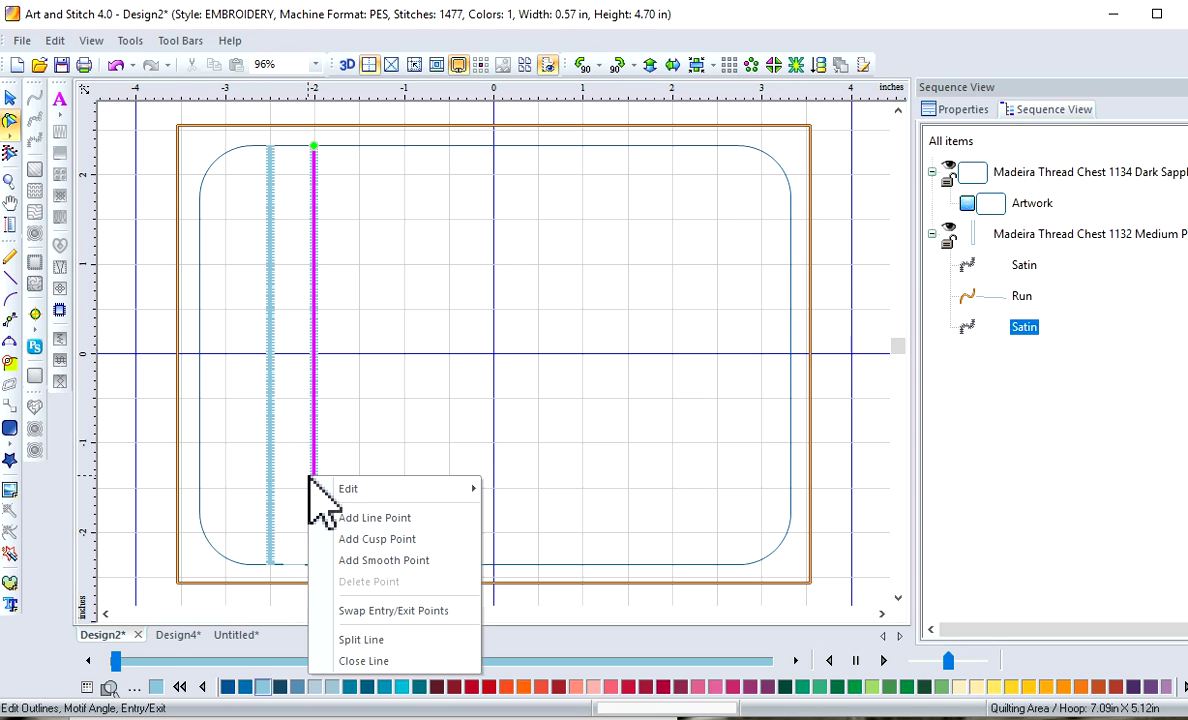
left_click(378, 611)
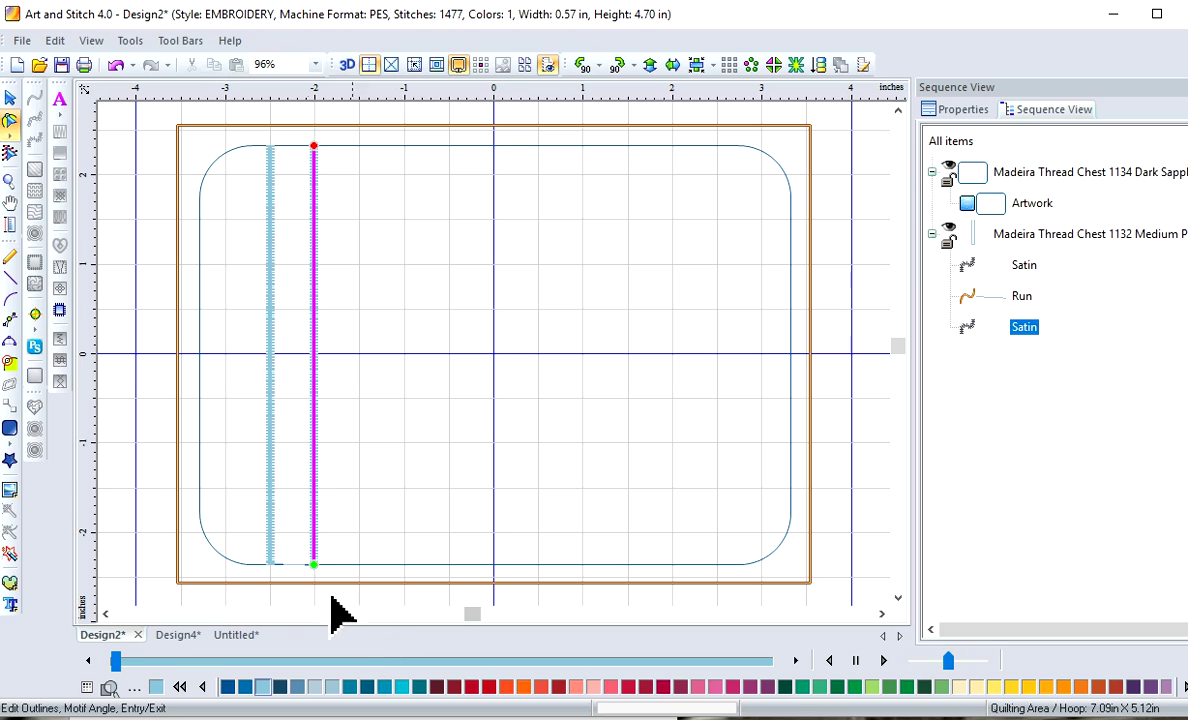
Check the stitching direction of the travel line and both satin columns.
left_click(291, 569)
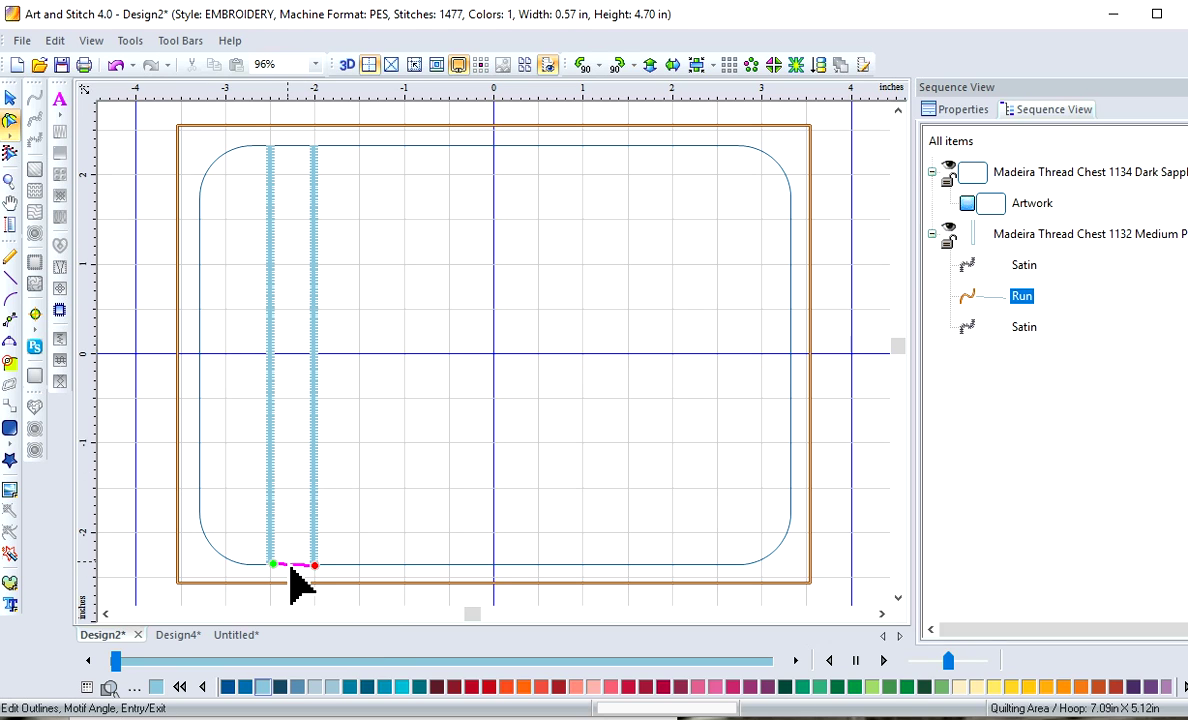
left_click(270, 488)
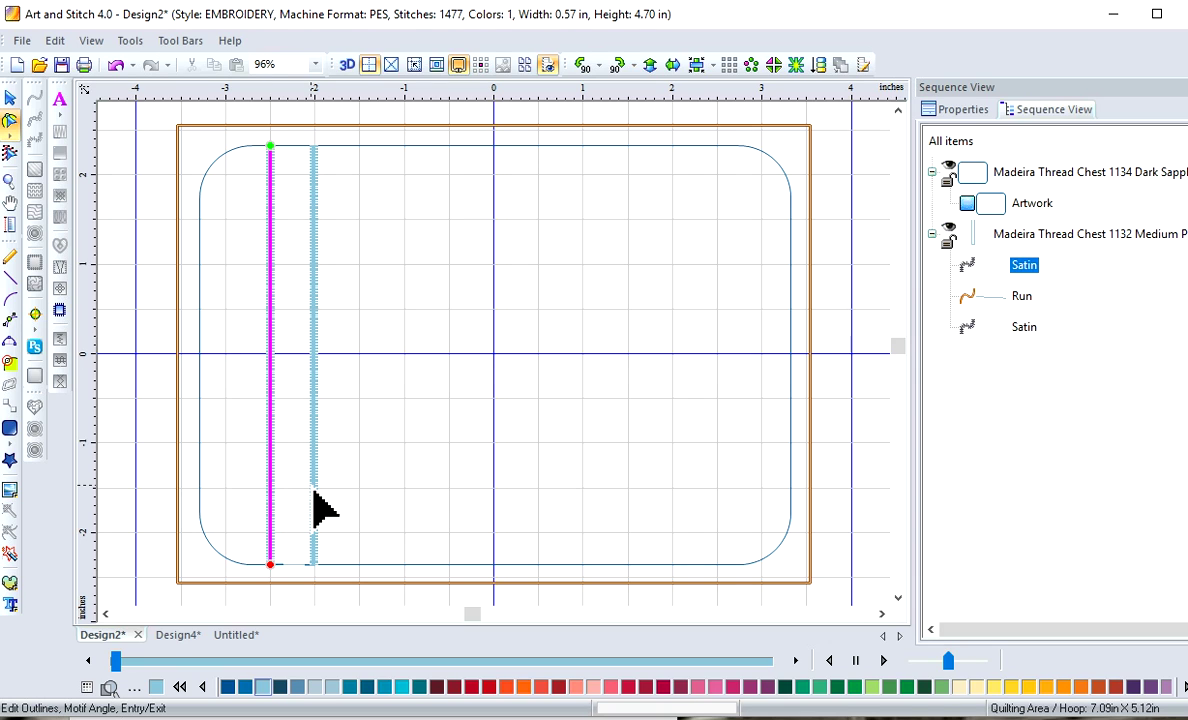
left_click(314, 490)
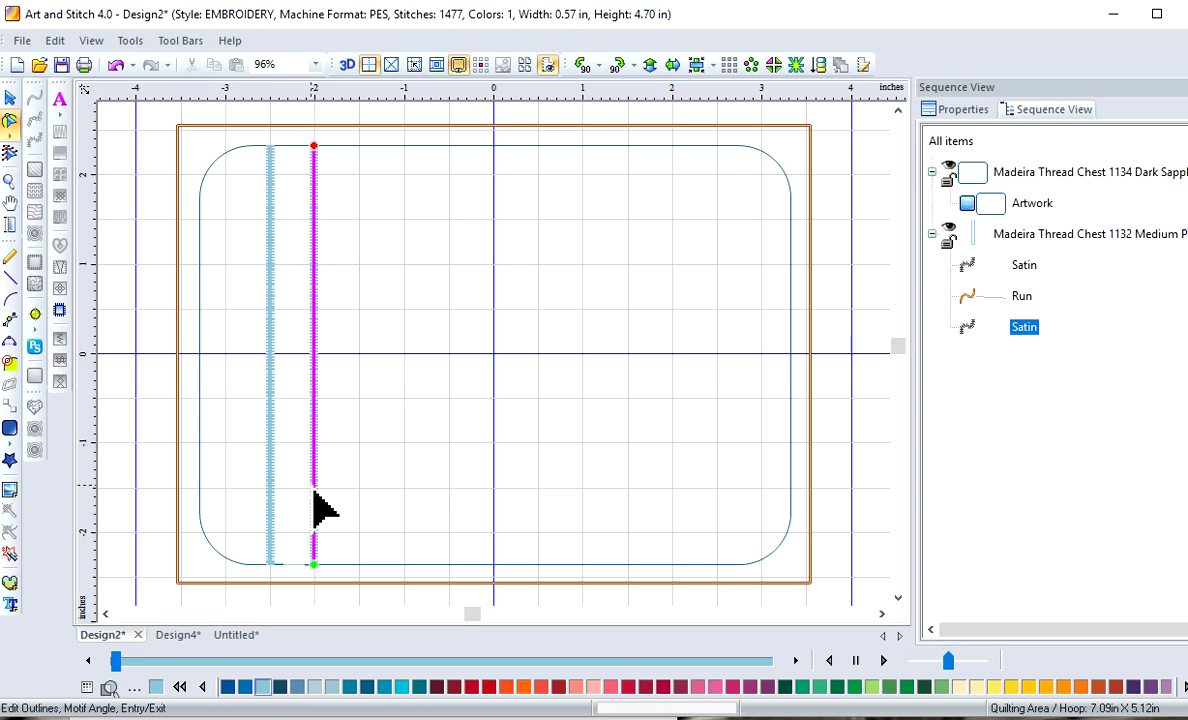
left_click(297, 567)
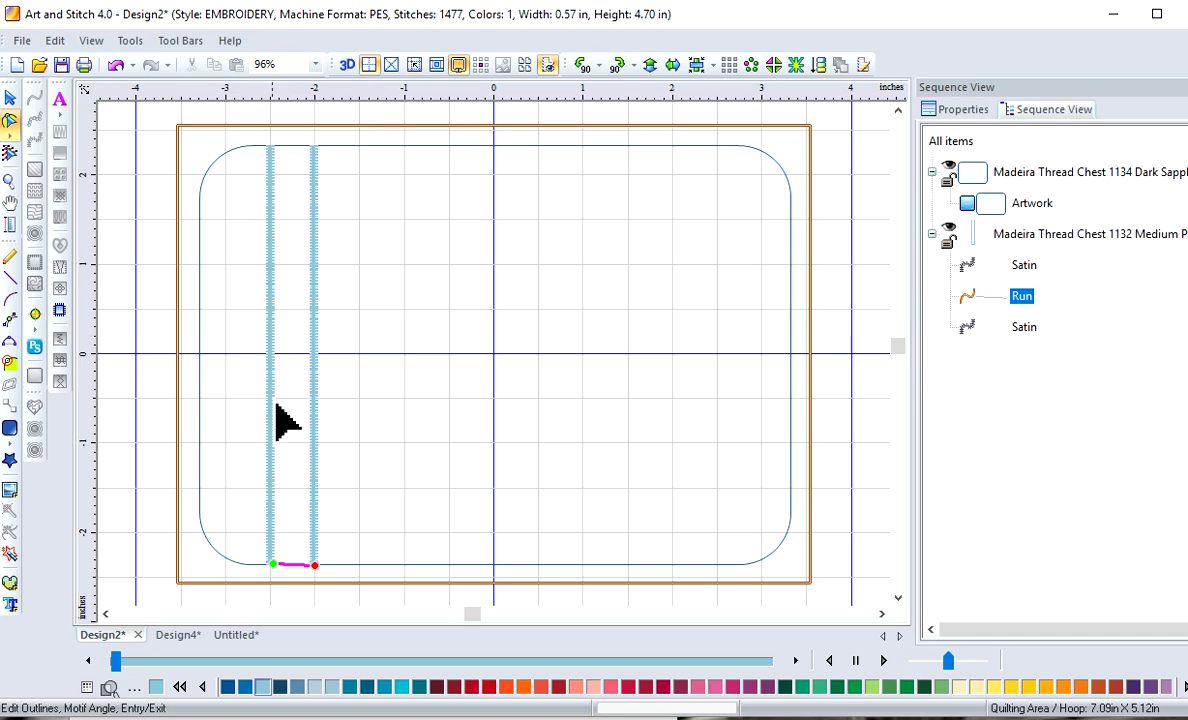
Copy and paste the running-stitch travel line, placing the duplicate at the second satin column's top.
left_click(10, 98)
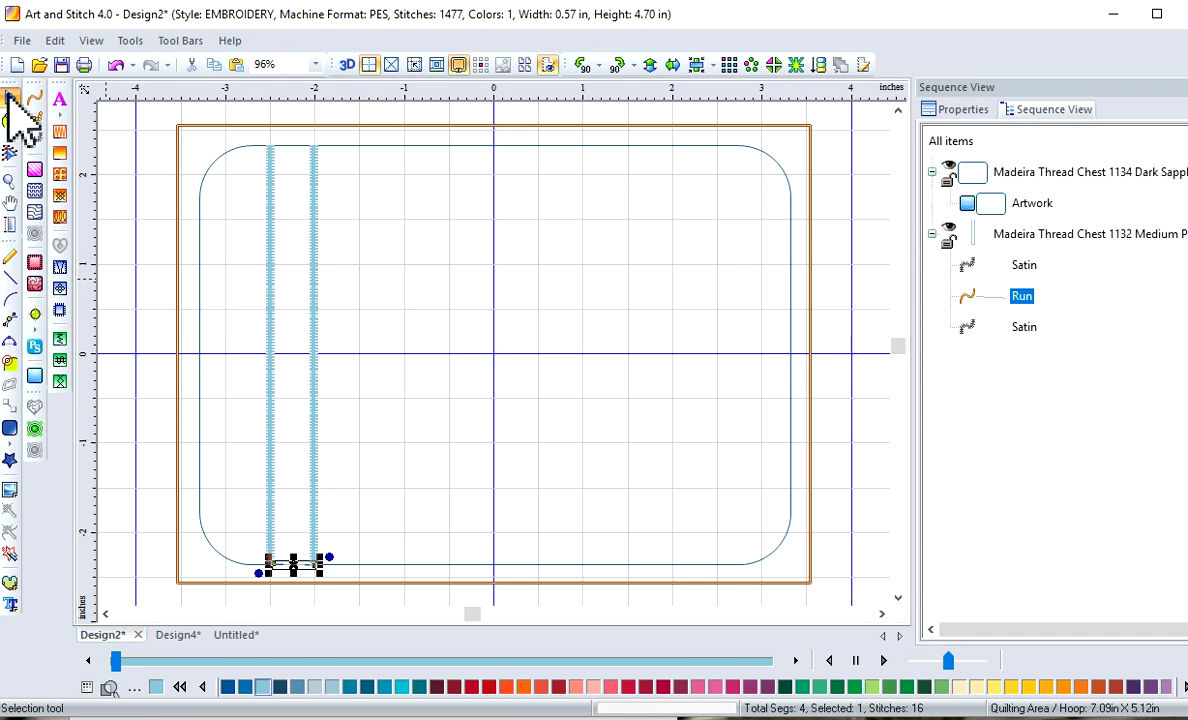
left_click(217, 65)
left_click(236, 65)
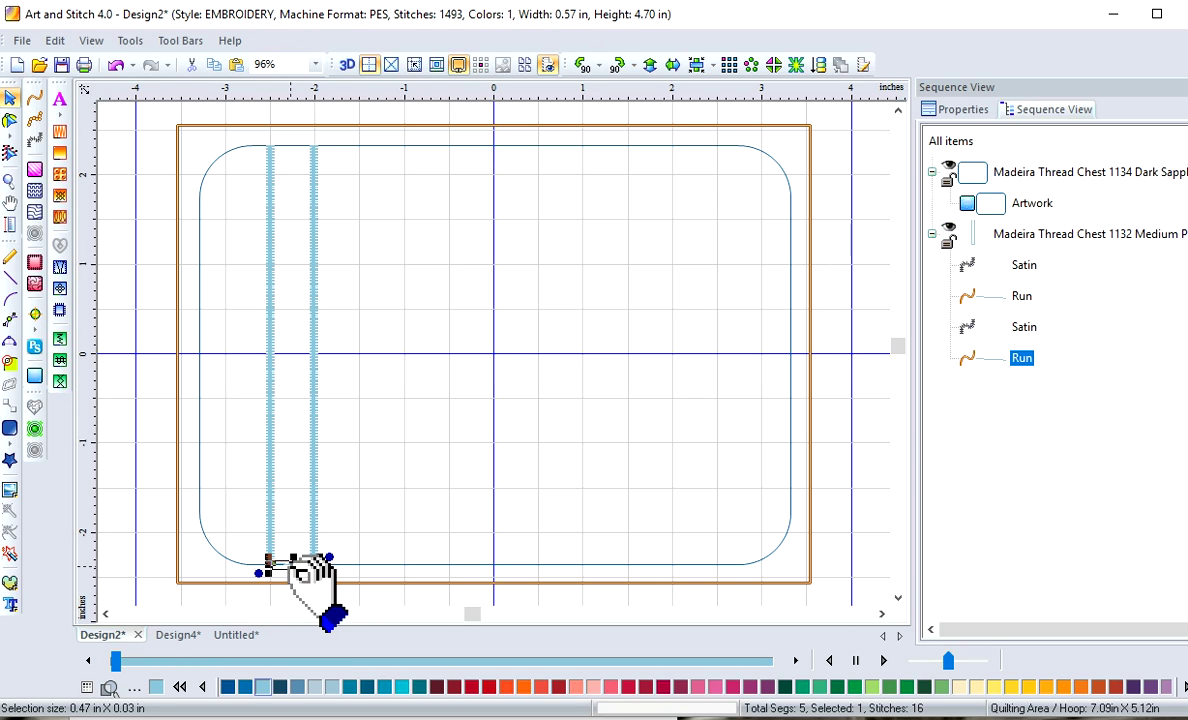
left_click_drag(303, 568, 352, 155)
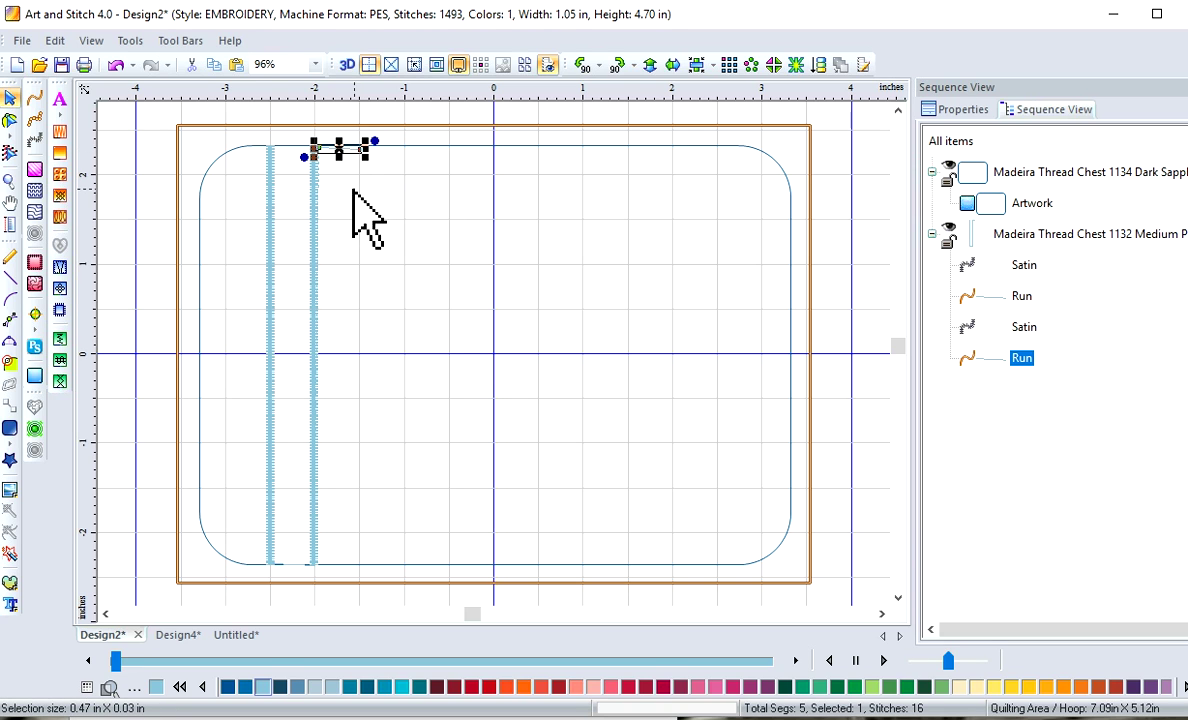
Show the entry and exit points of the top Run travel line with the Edit Outlines/Entry-Exit tool.
left_click(10, 122)
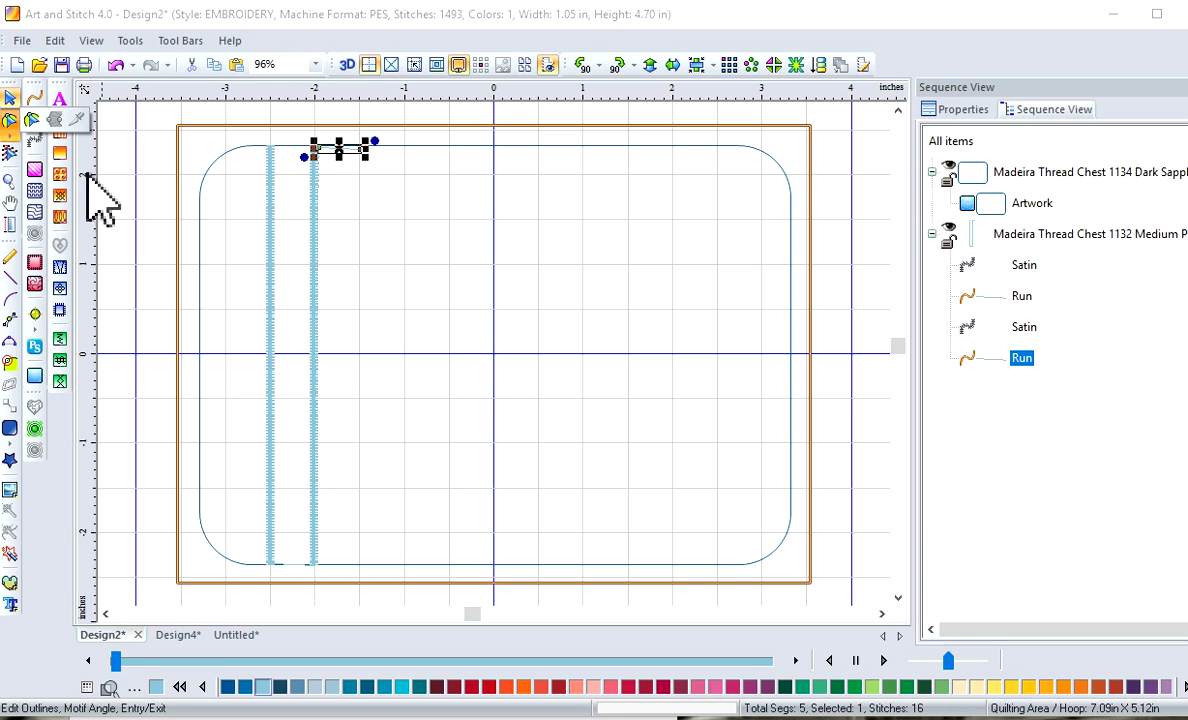
left_click(34, 121)
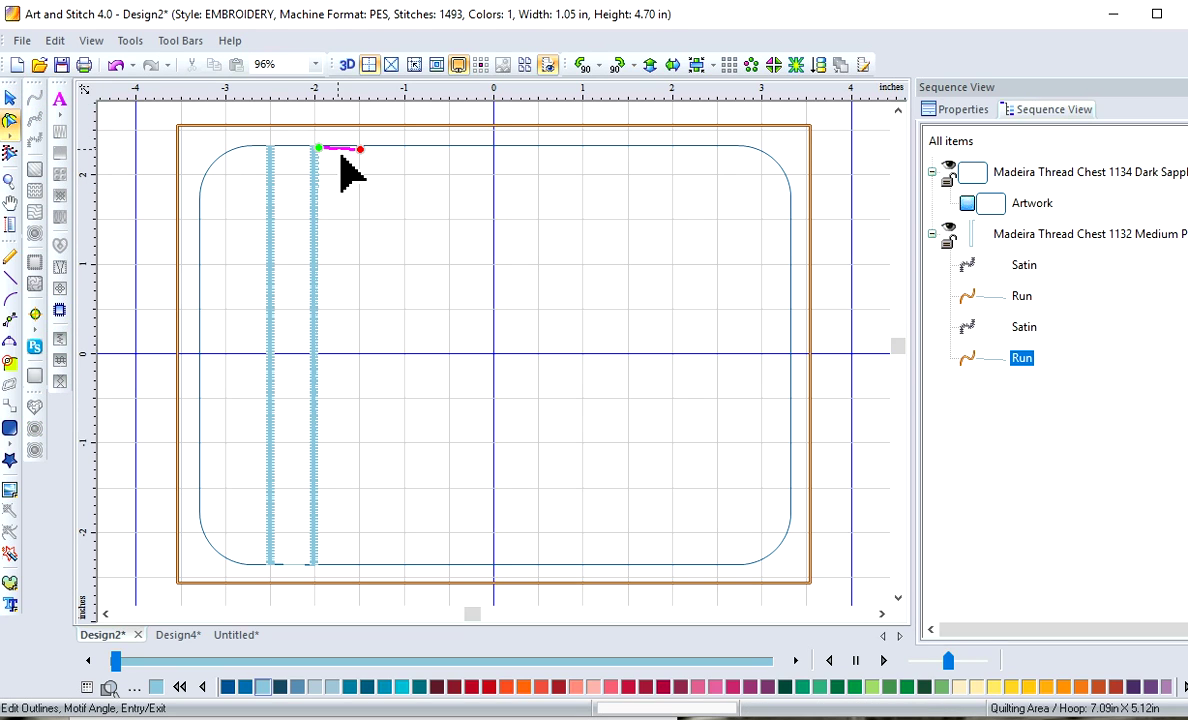